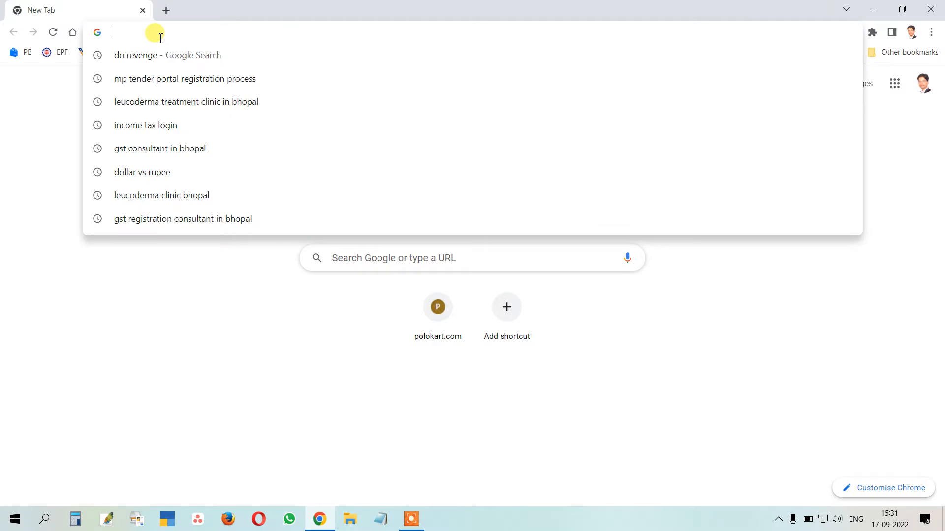
Load mptenders.gov.in, the Tenders Madhya Pradesh eProcurement System home page
text(mptender)
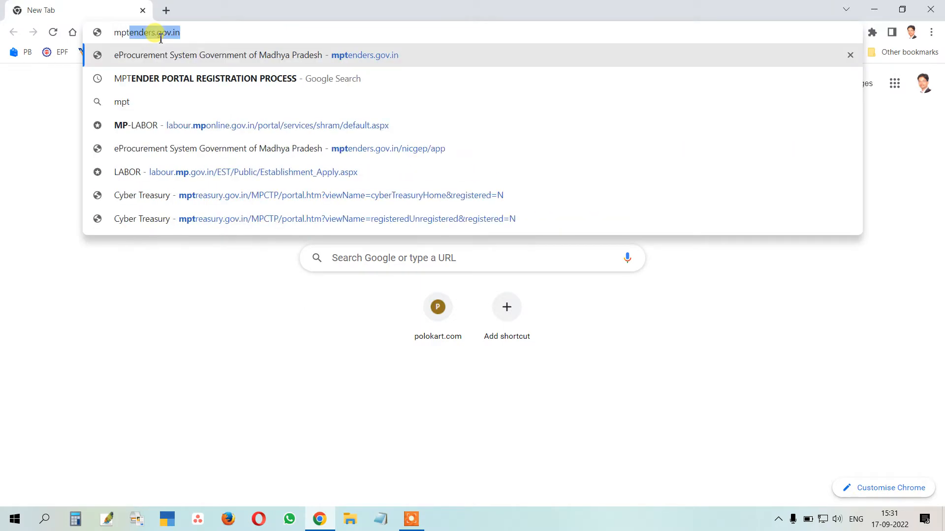
text(s)
key(Return)
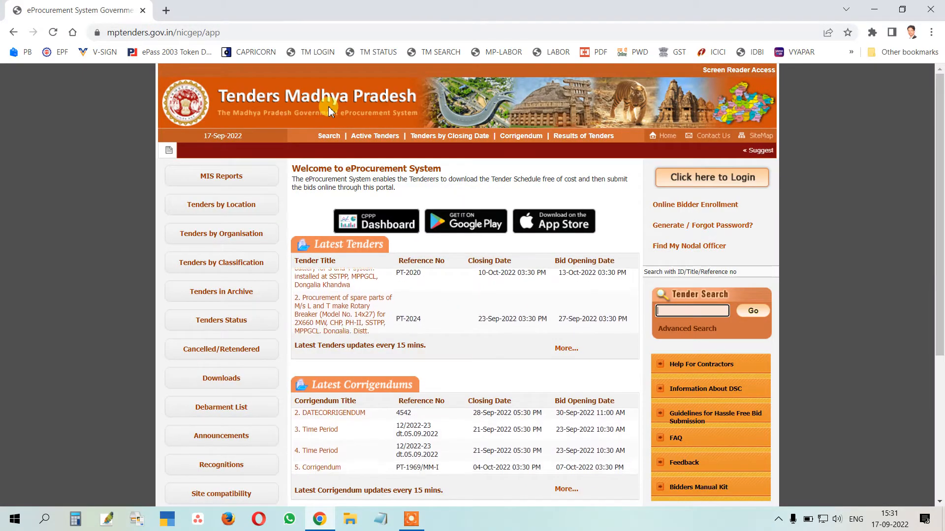
click(743, 183)
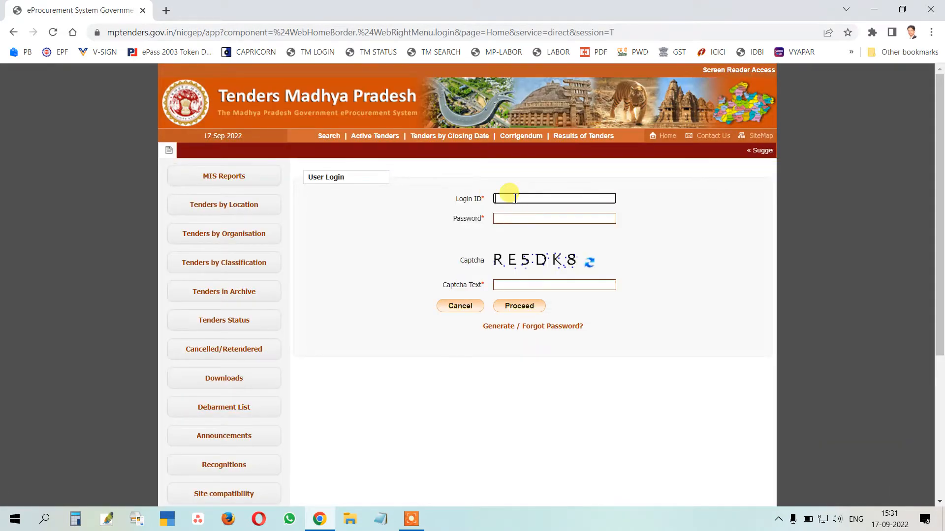
click(665, 136)
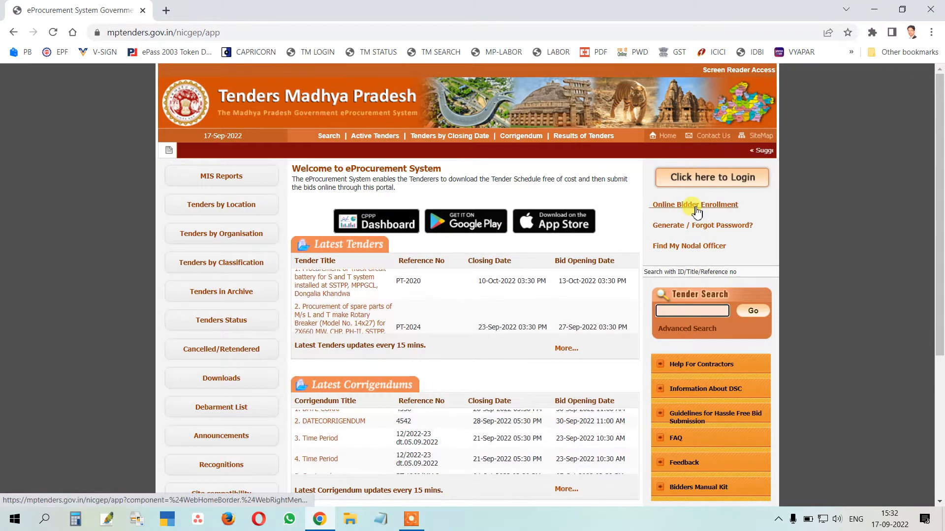
click(662, 207)
scroll(532, 276, down, 10)
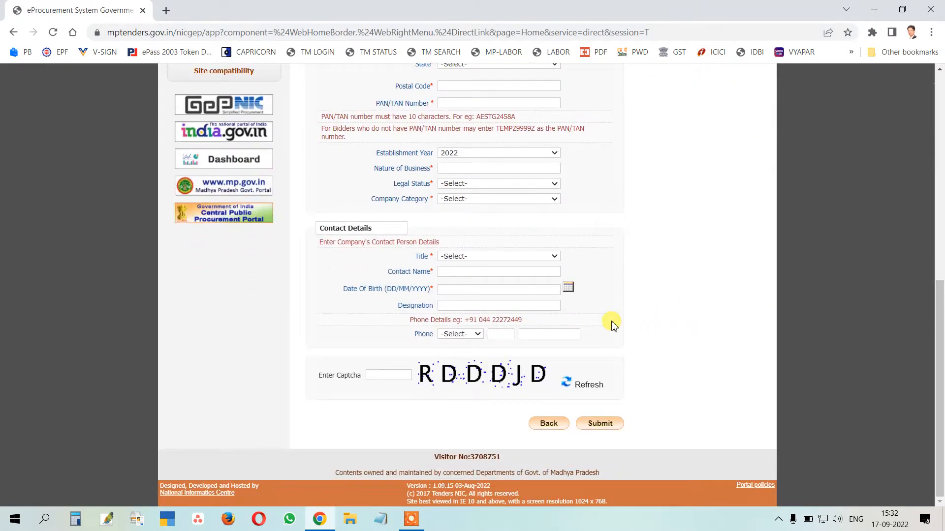
scroll(620, 344, up, 10)
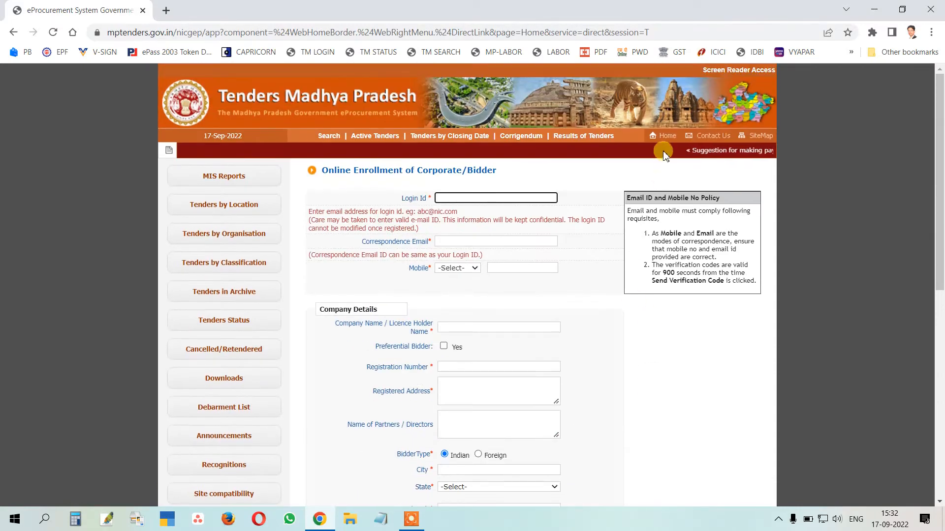
click(667, 140)
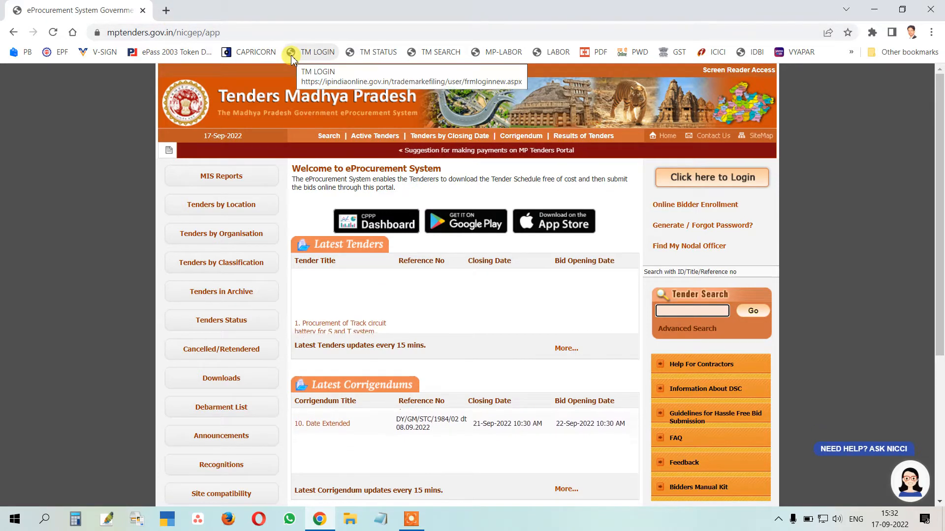
Close the Chrome, Firefox and Opera windows, dismiss the K7 webcam notice, and bring up Windows Search
click(933, 8)
click(236, 521)
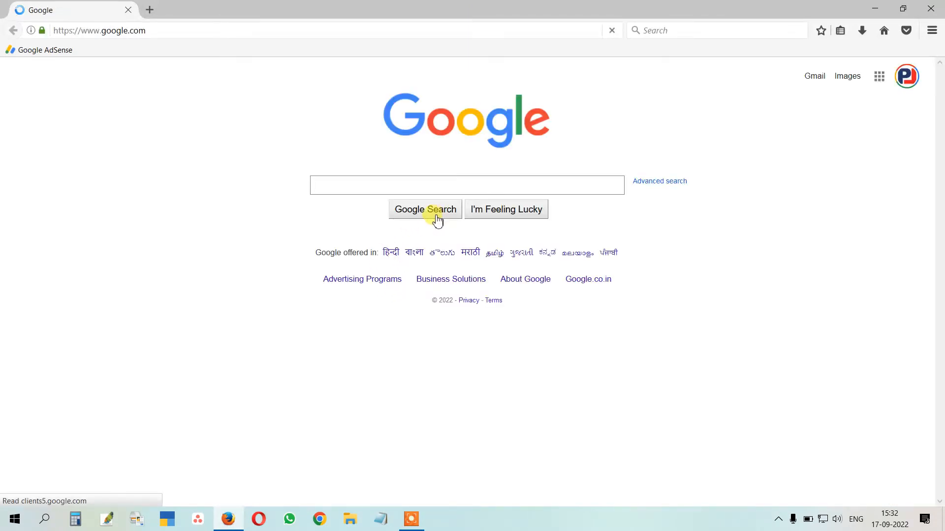
click(932, 10)
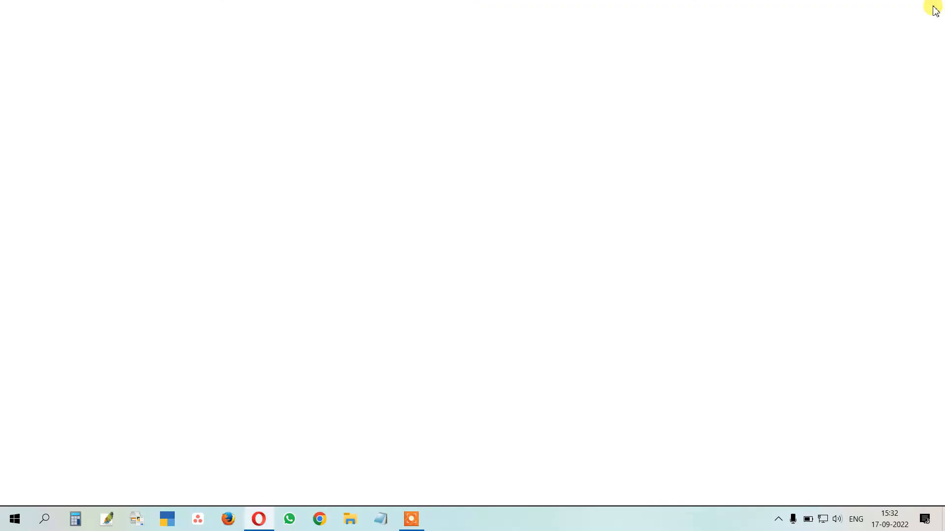
click(934, 10)
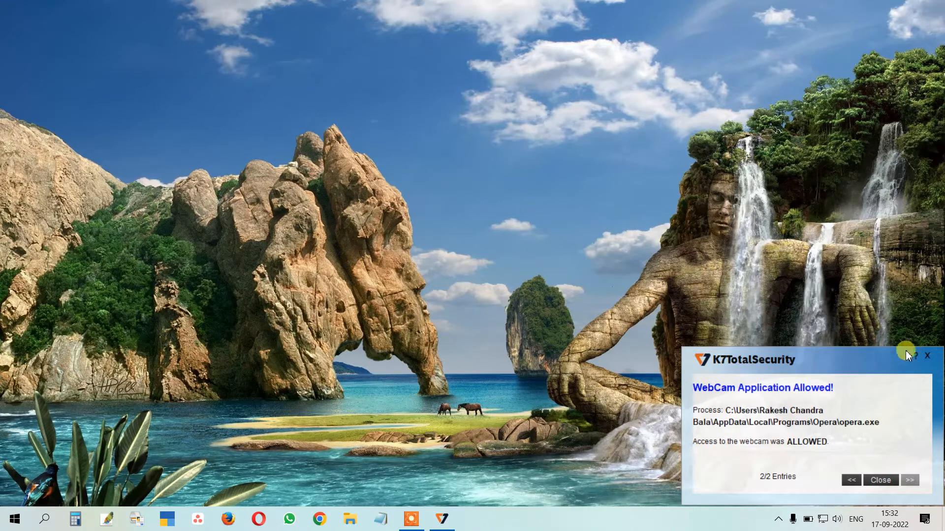
click(928, 359)
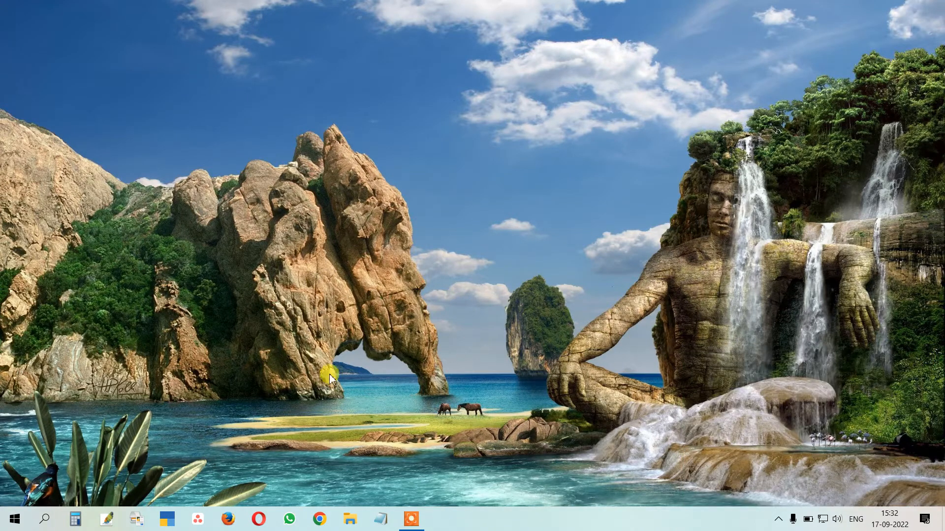
click(47, 520)
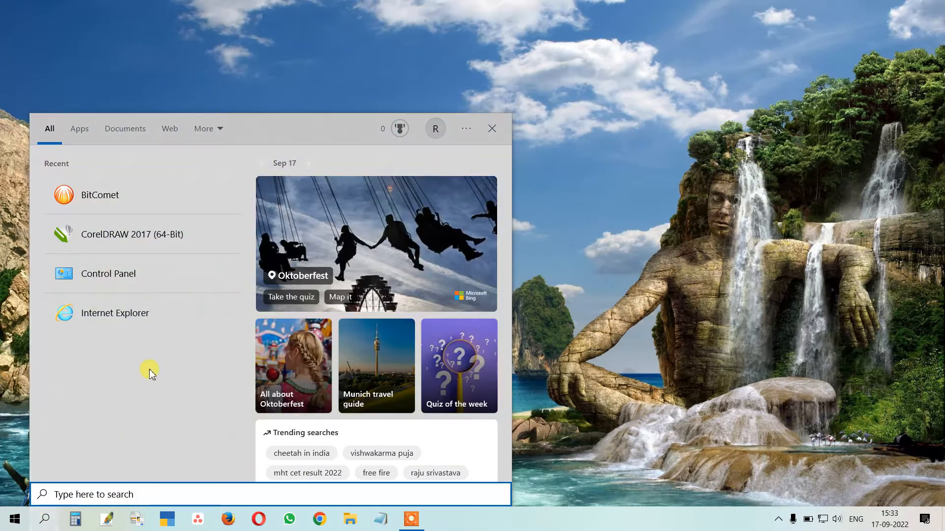
Launch Control Panel from the Recent list in the taskbar search panel
click(767, 178)
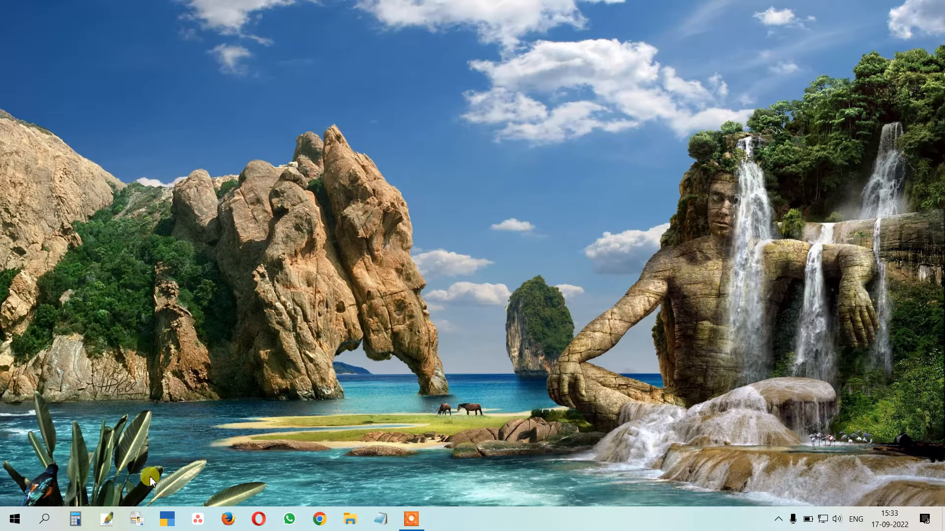
click(54, 520)
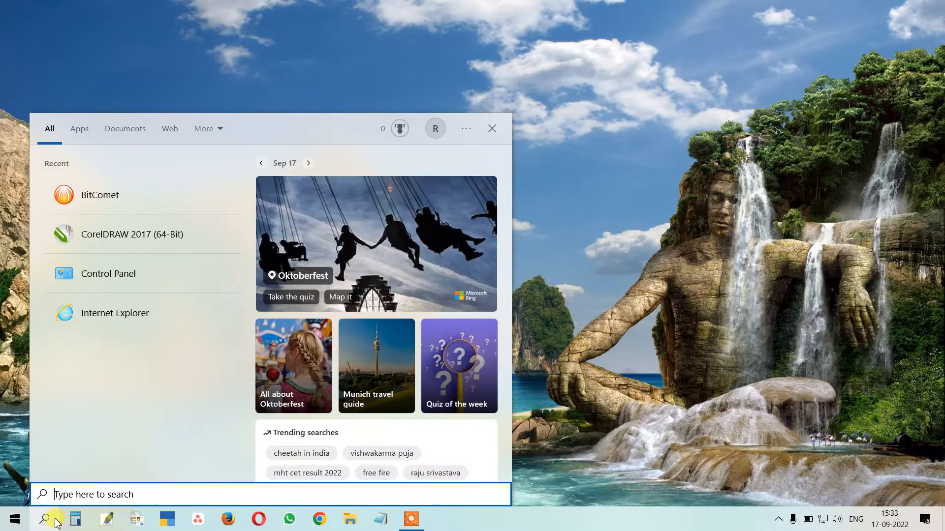
click(104, 273)
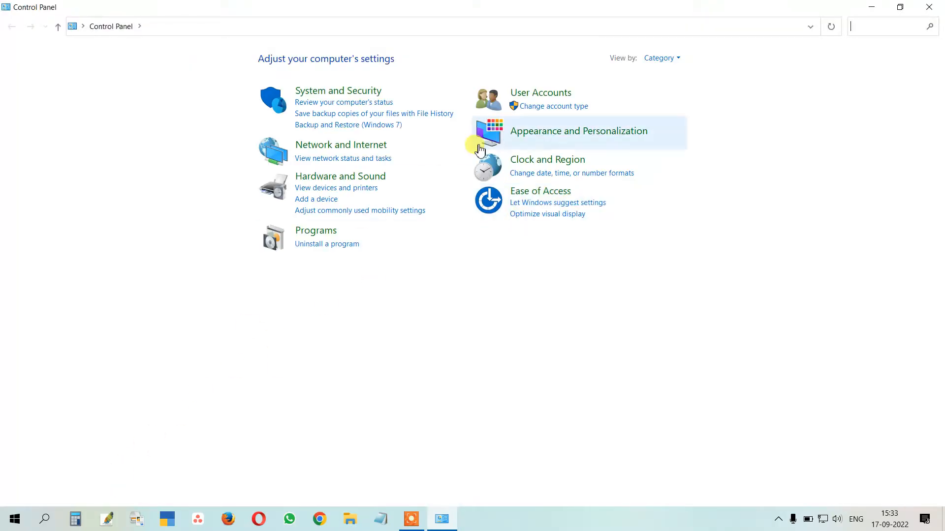
Switch Control Panel's View by to Large icons and then back to Category
click(662, 58)
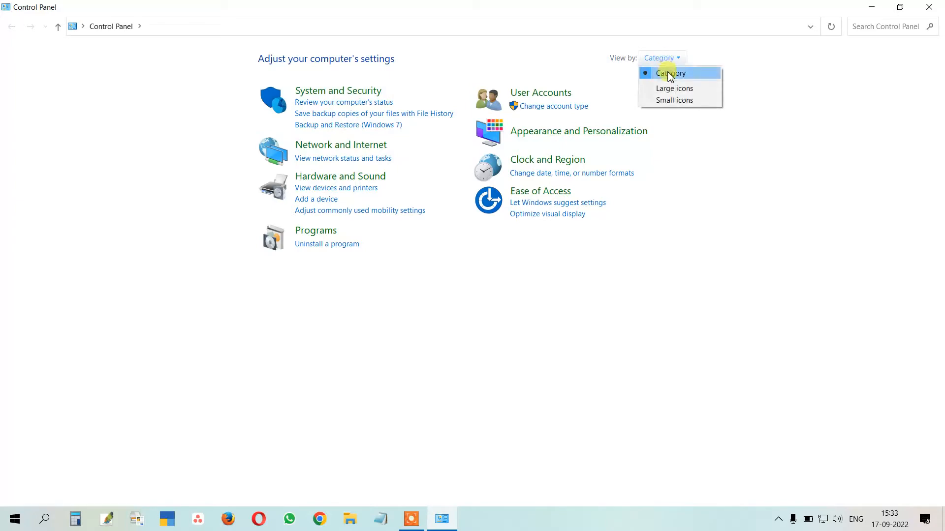
click(675, 90)
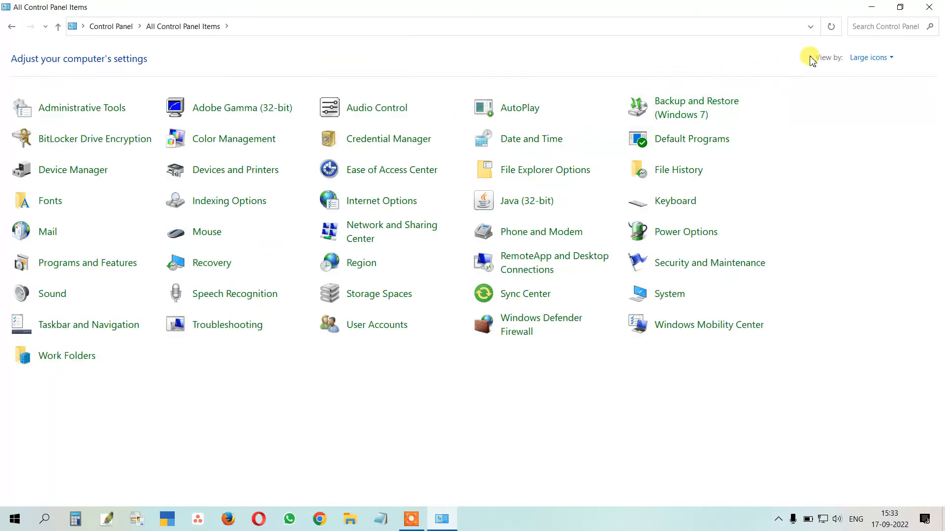
click(863, 58)
click(865, 74)
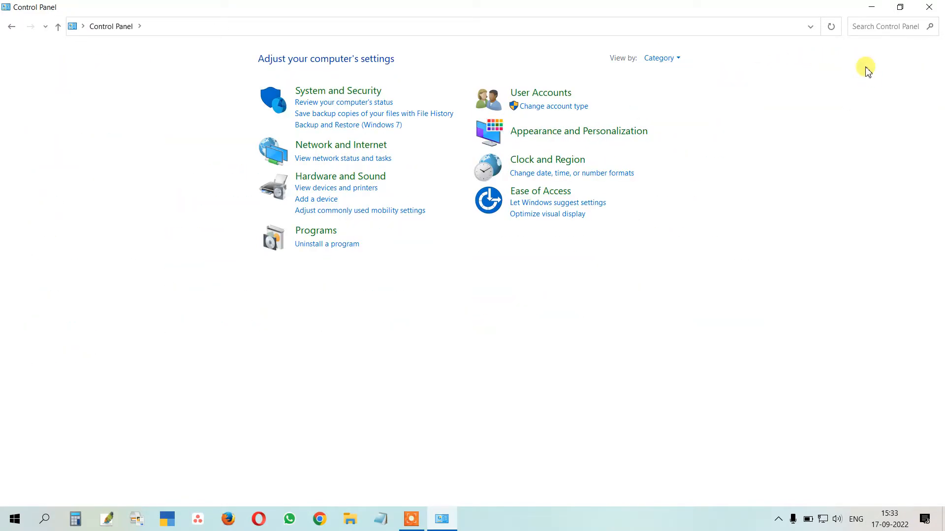
Open Uninstall a program and select the Microsoft Edge and Mozilla Firefox entries
click(329, 245)
scroll(216, 275, down, 2)
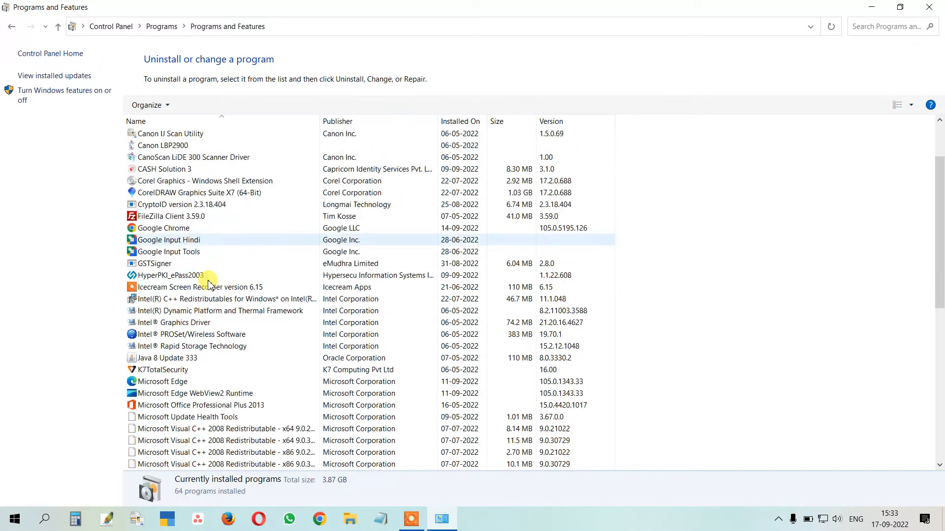
scroll(208, 285, down, 3)
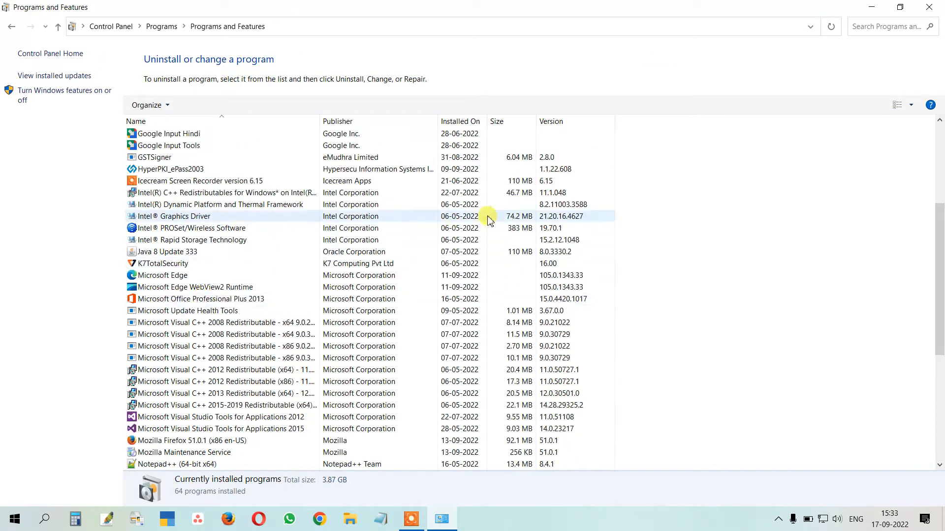
scroll(488, 217, up, 5)
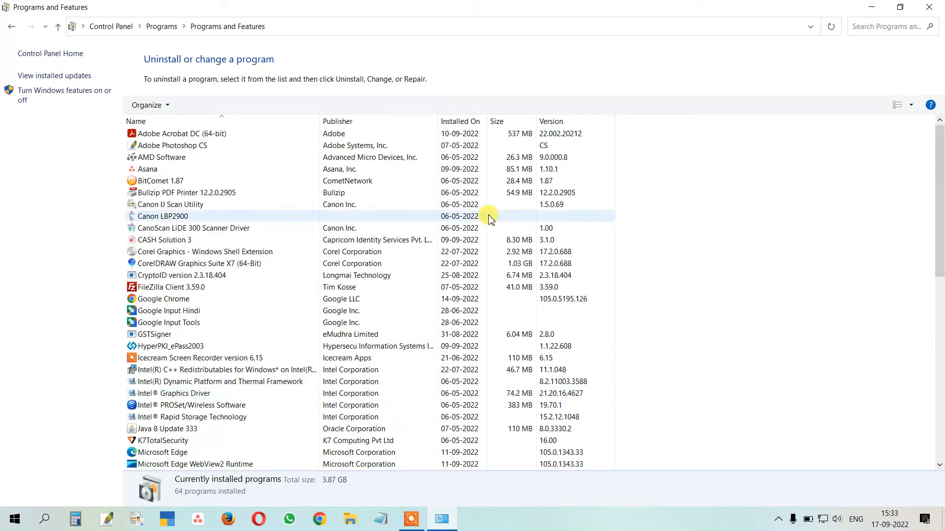
click(189, 454)
scroll(283, 385, down, 4)
scroll(283, 385, down, 4)
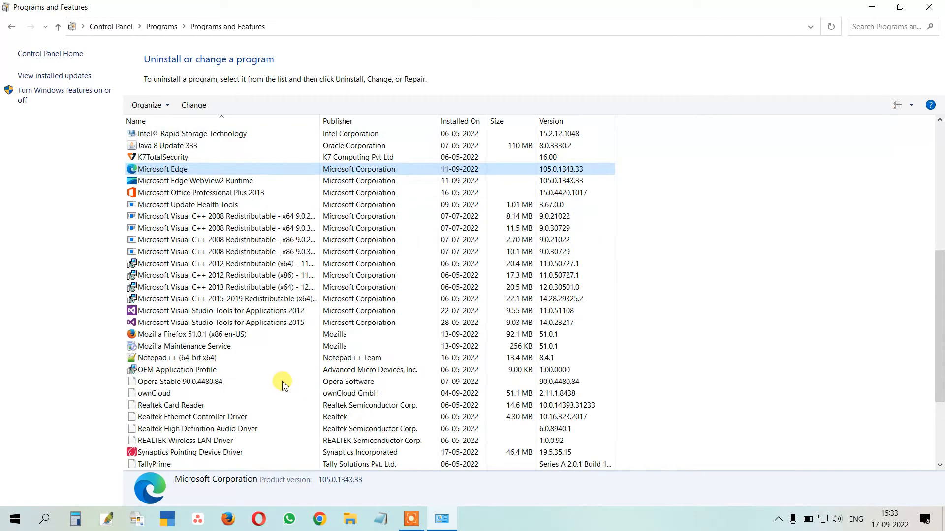
click(196, 335)
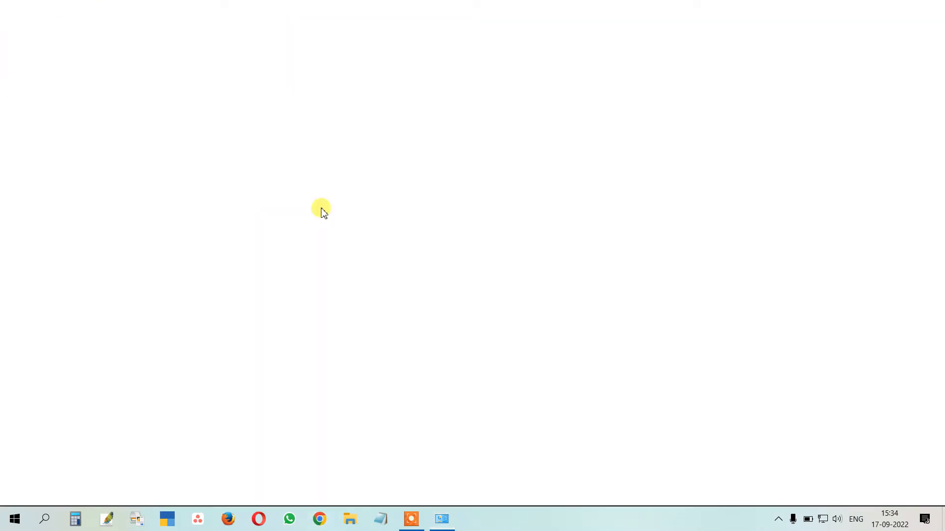
Load the Prospect Legal website at prospectlegal.in
click(266, 28)
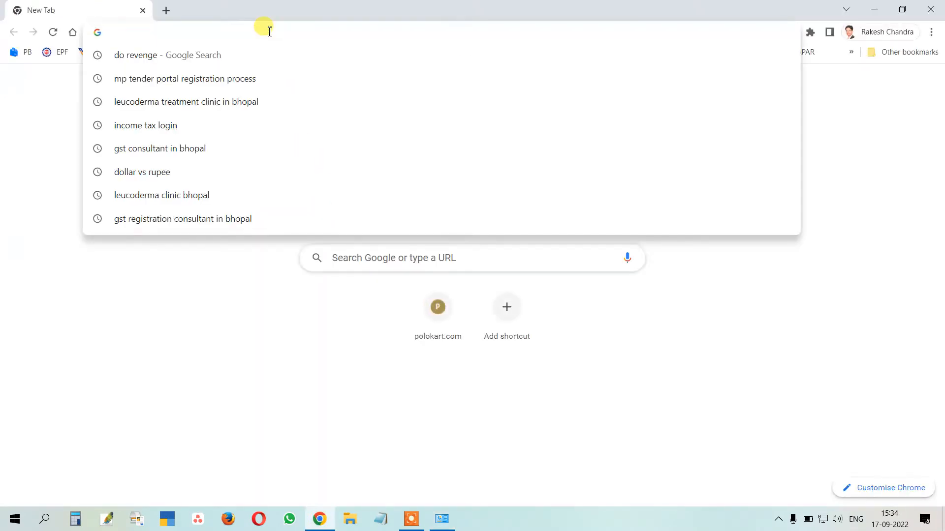
text(prospect)
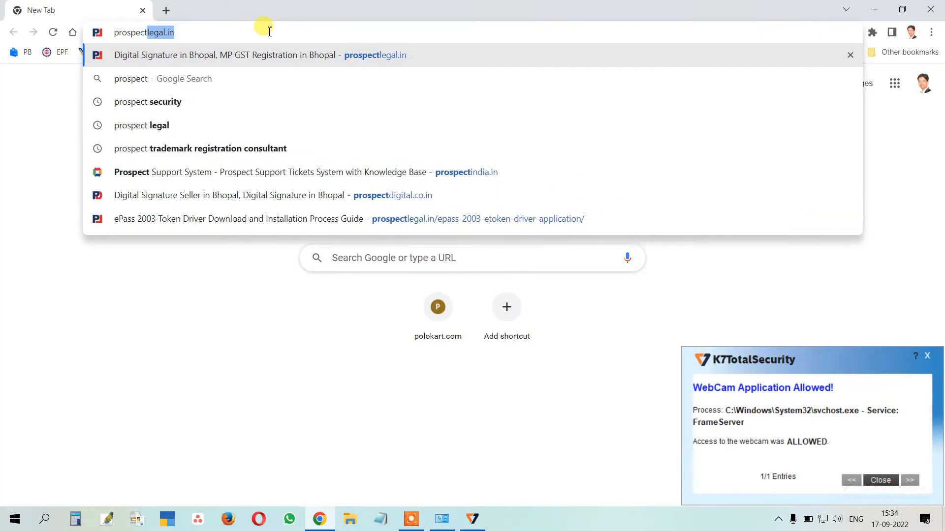
text(legal)
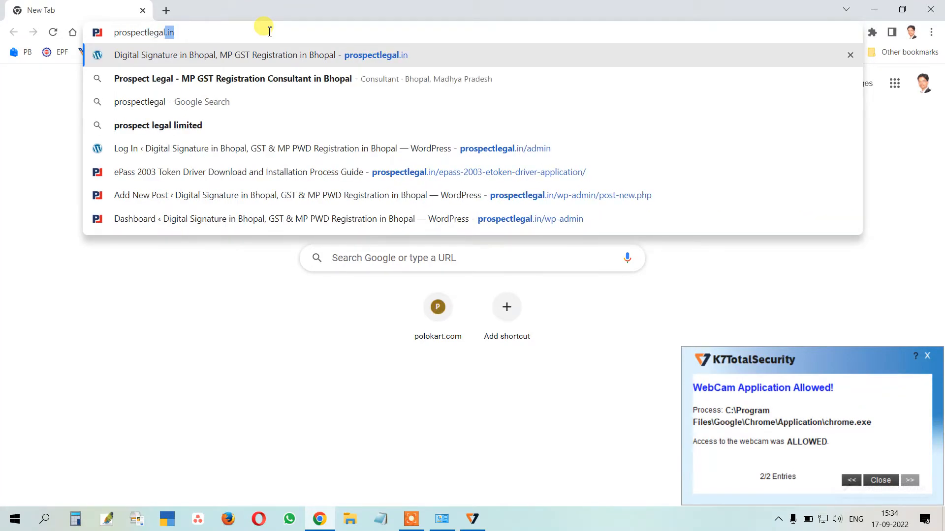
key(Return)
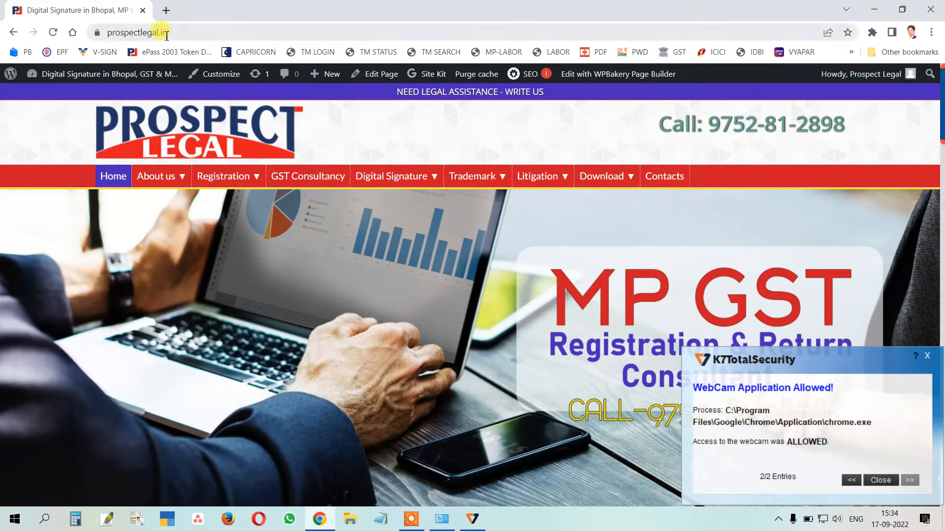
Leave the media upload page for the home page and show the site's Download menu
drag(151, 32, 315, 61)
click(377, 111)
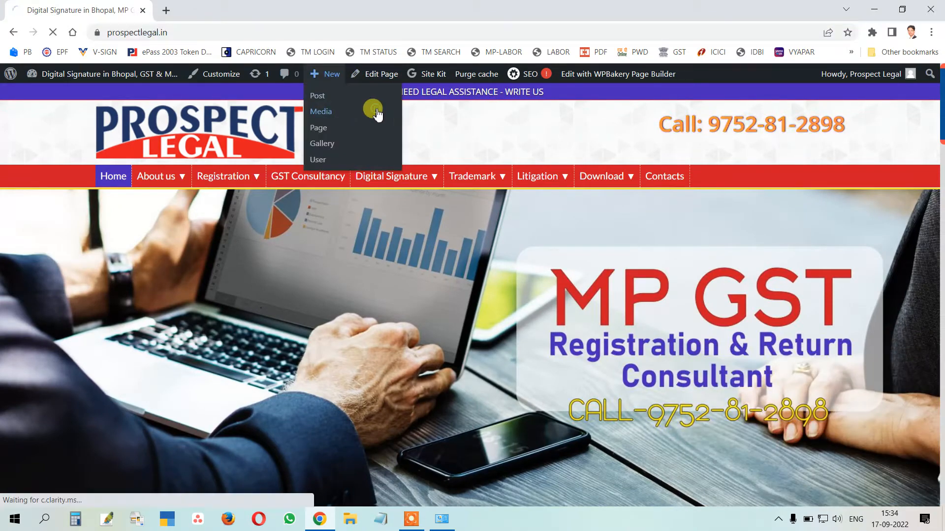
click(14, 32)
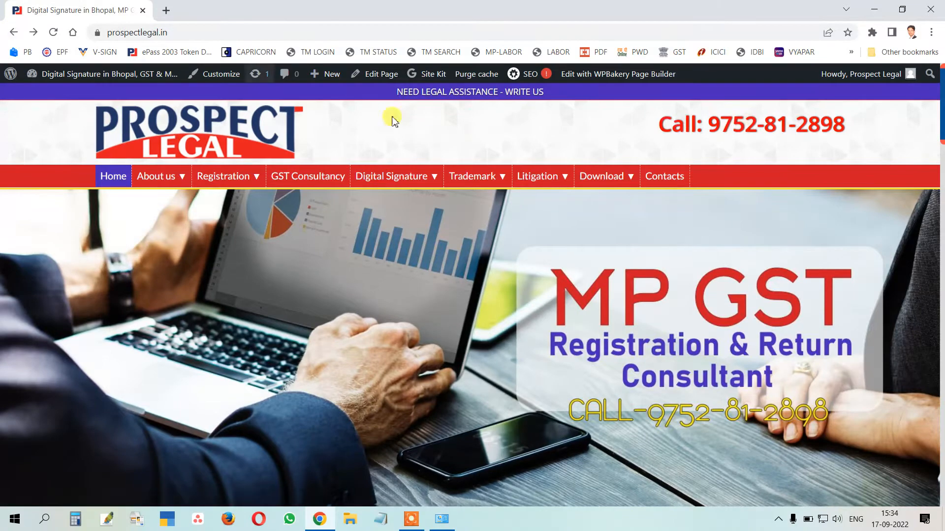
mouse_move(609, 179)
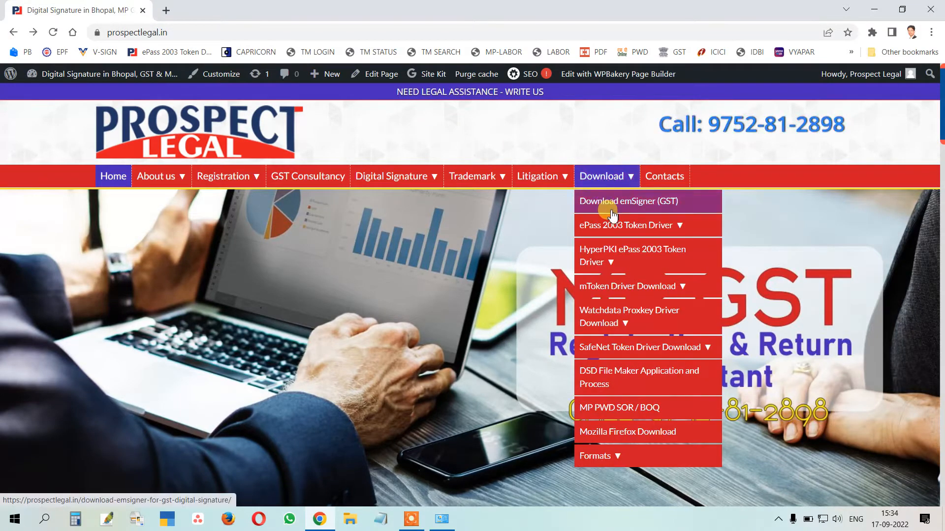
Download Firefox Setup 51.0.1 32Bit into Documents\01 MPTENDER from the Mozilla Firefox Download page
click(626, 438)
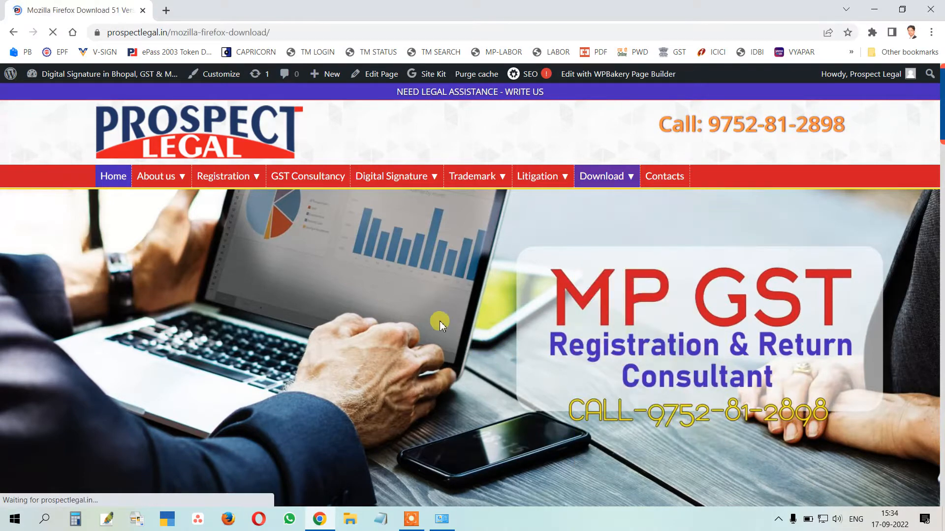
scroll(402, 325, down, 12)
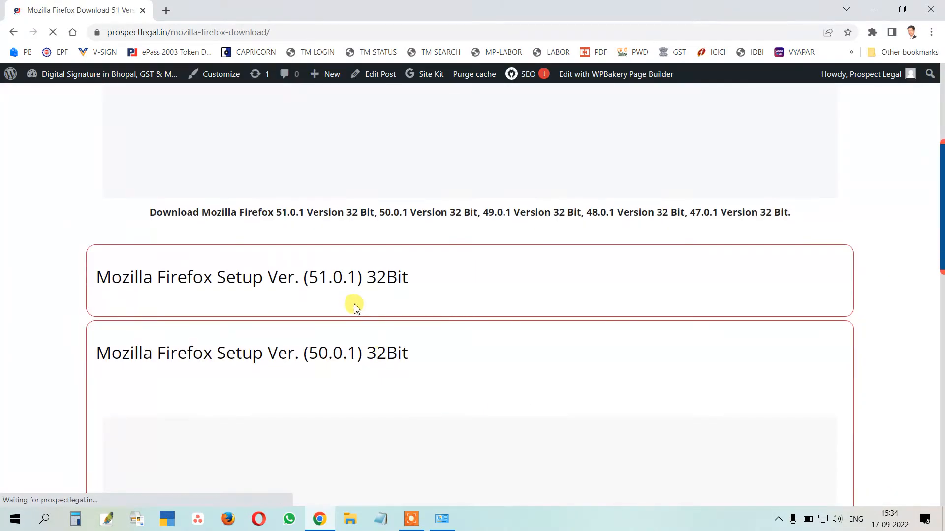
scroll(358, 391, up, 5)
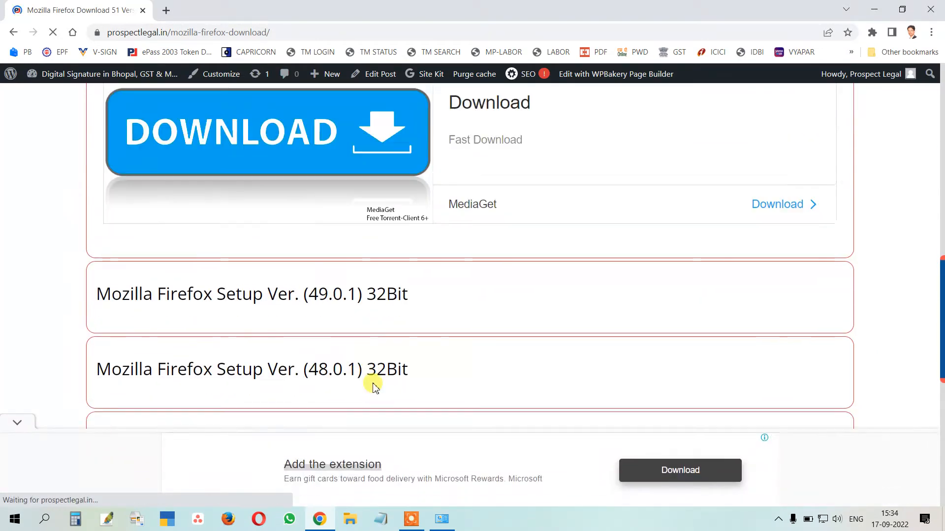
click(352, 336)
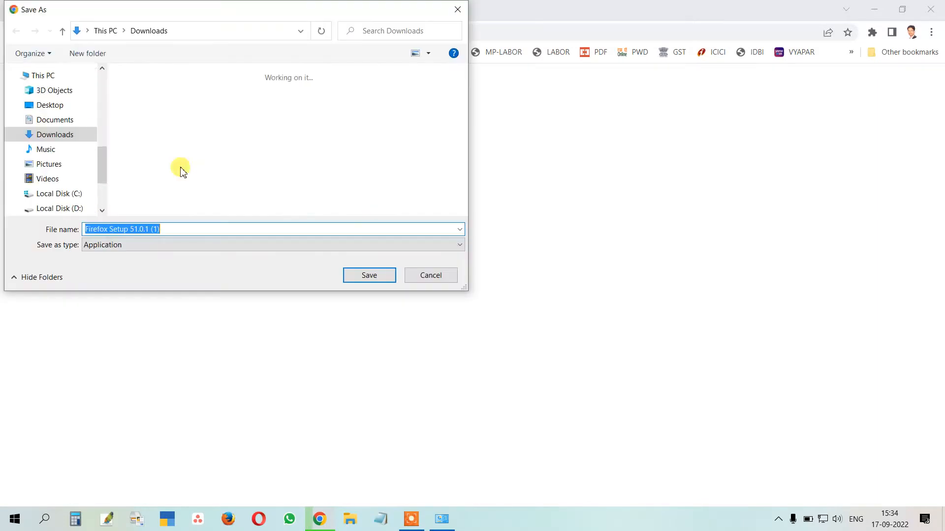
click(58, 121)
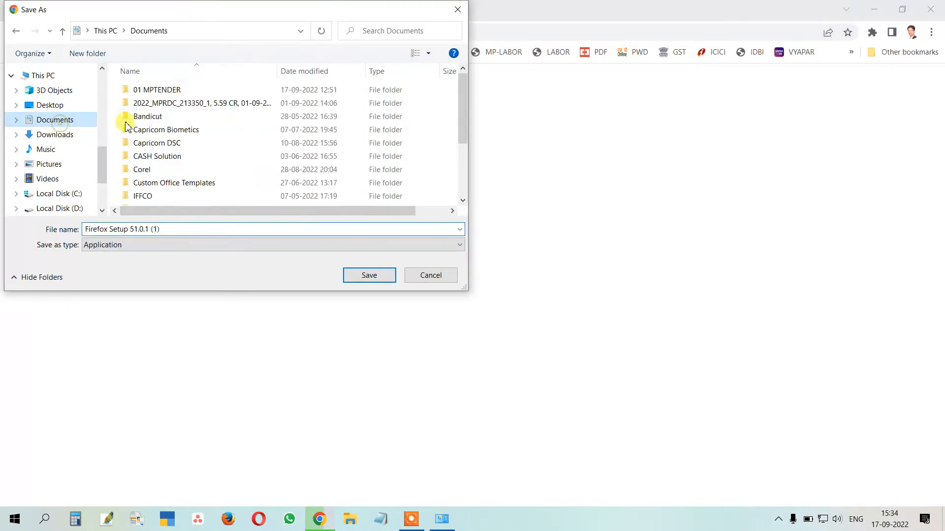
double_click(152, 91)
click(369, 277)
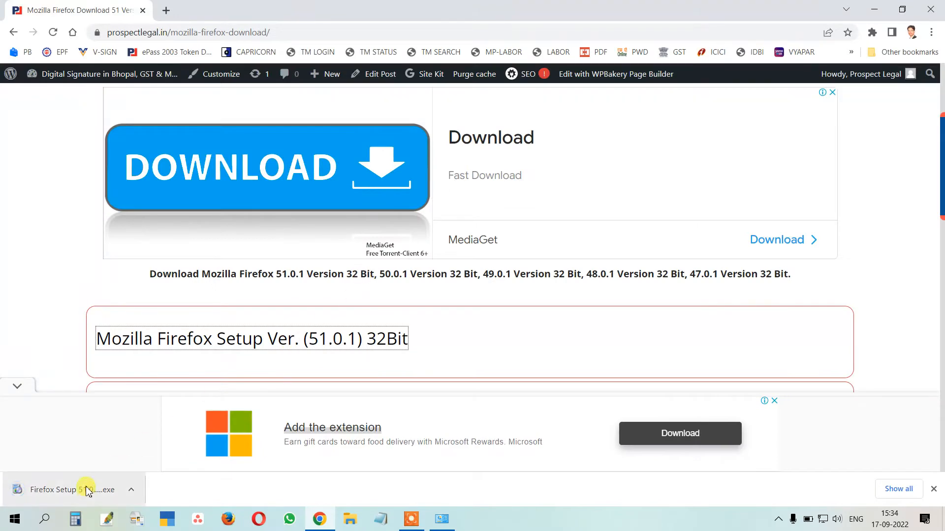
Open a fresh Chrome tab
scroll(838, 251, up, 3)
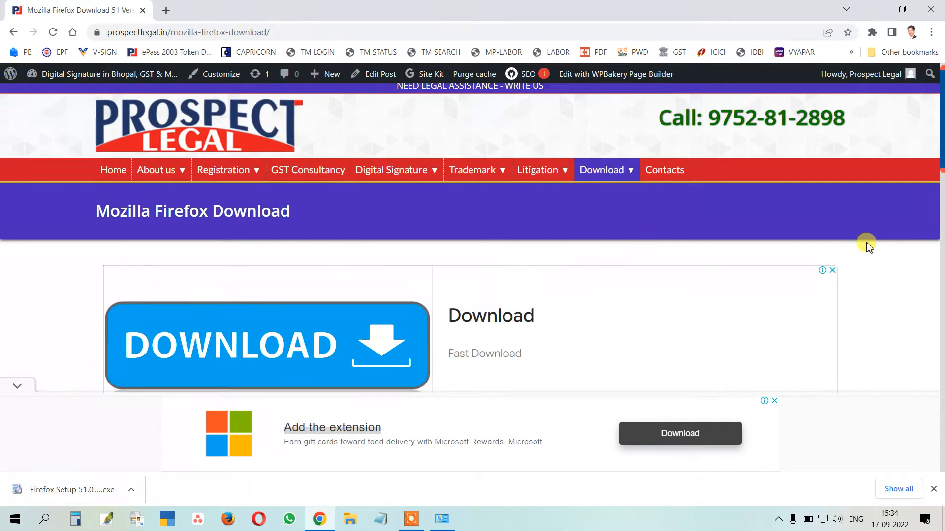
mouse_move(640, 256)
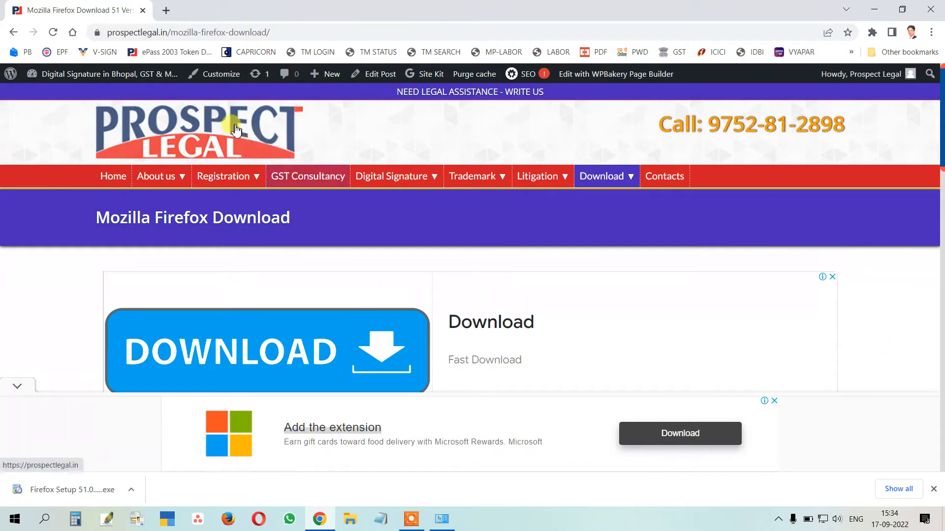
click(166, 10)
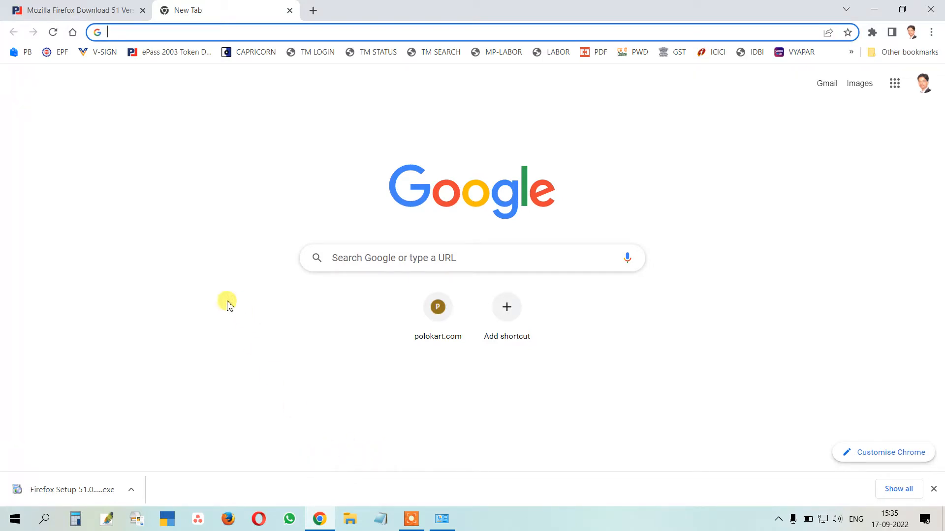
Search 'java download' and reach java.com's 'See all Java 8 Downloads' page
click(192, 33)
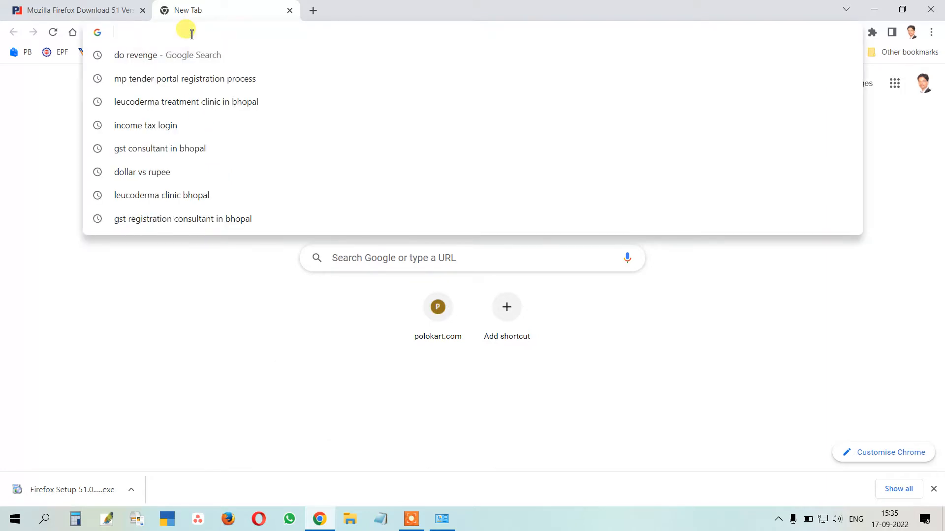
text(java do)
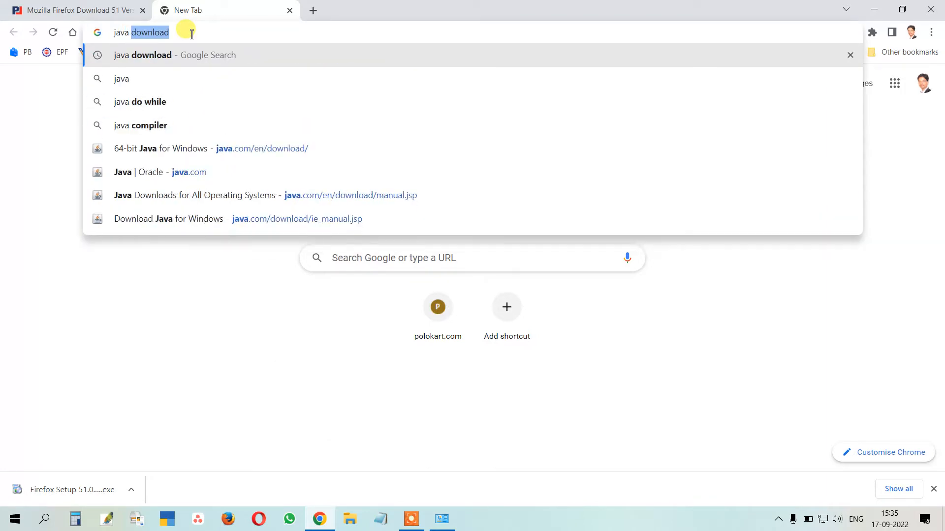
text(wnload)
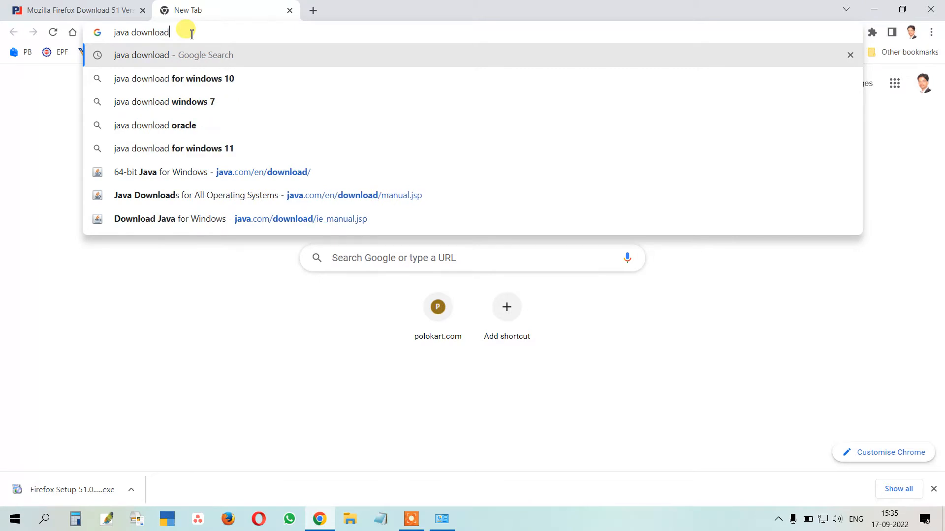
key(Return)
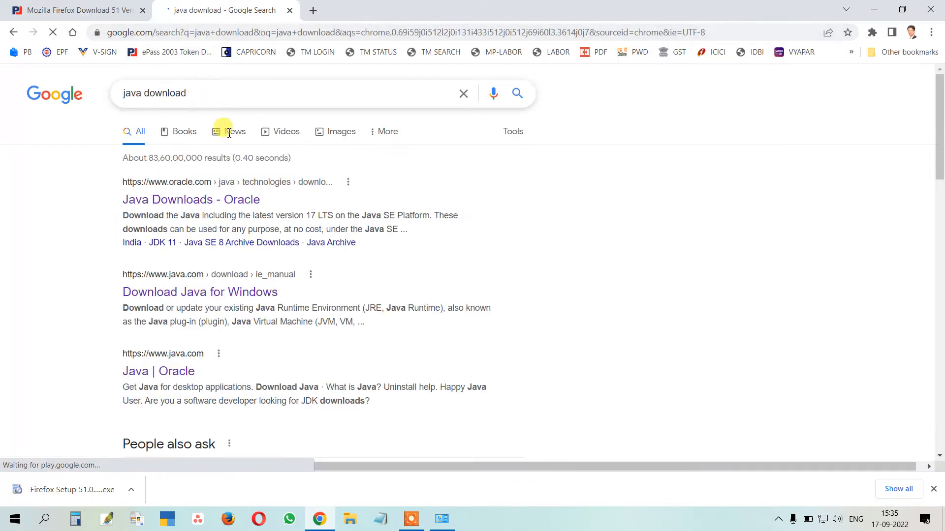
click(172, 377)
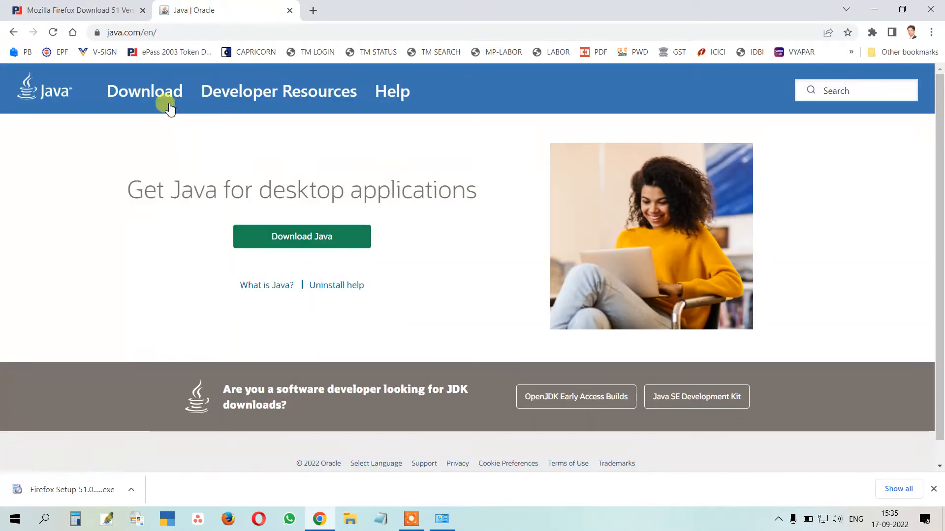
click(159, 95)
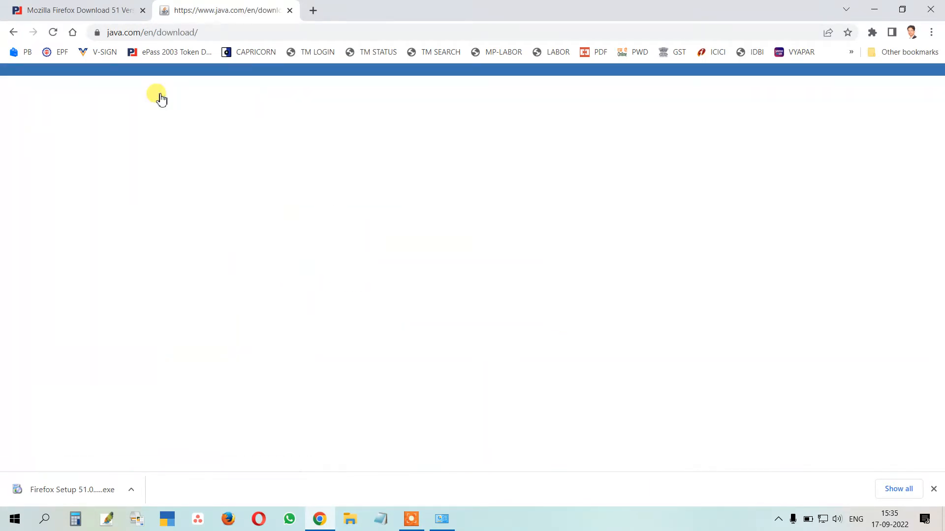
scroll(534, 246, down, 3)
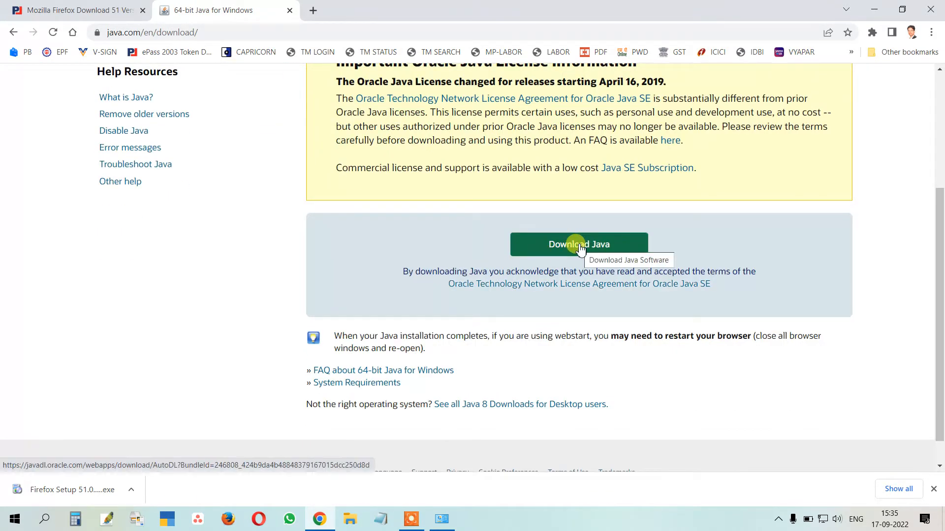
scroll(574, 248, down, 2)
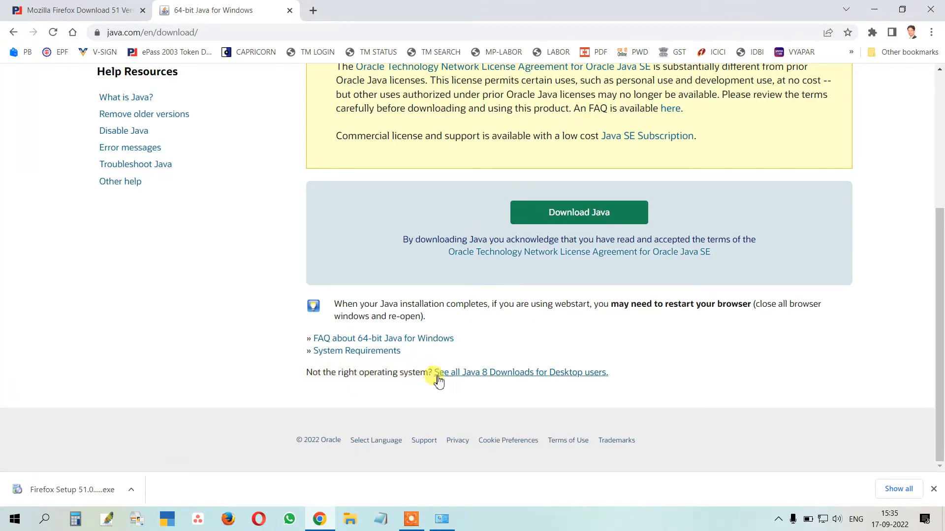
click(480, 377)
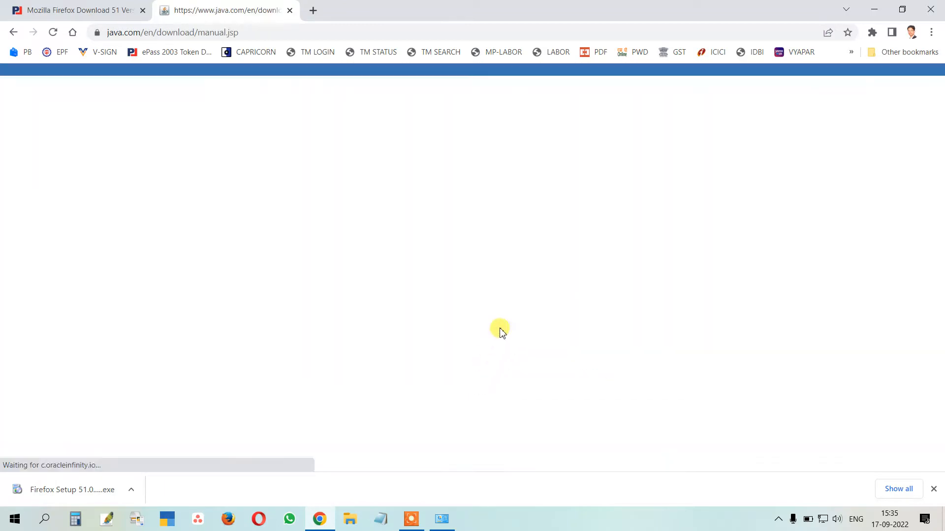
Save the Windows Offline installer jre-8u341-windows-i586 into the 01 MPTENDER folder
scroll(500, 304, down, 3)
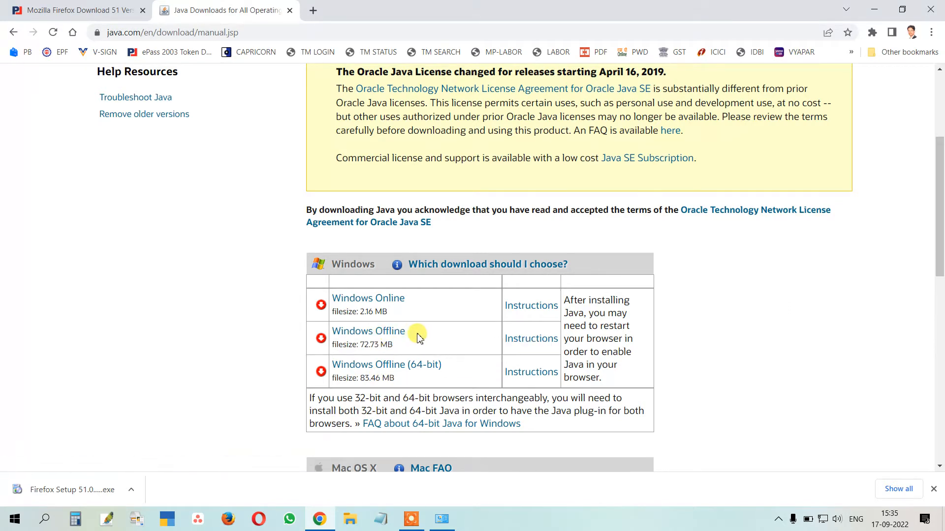
click(395, 336)
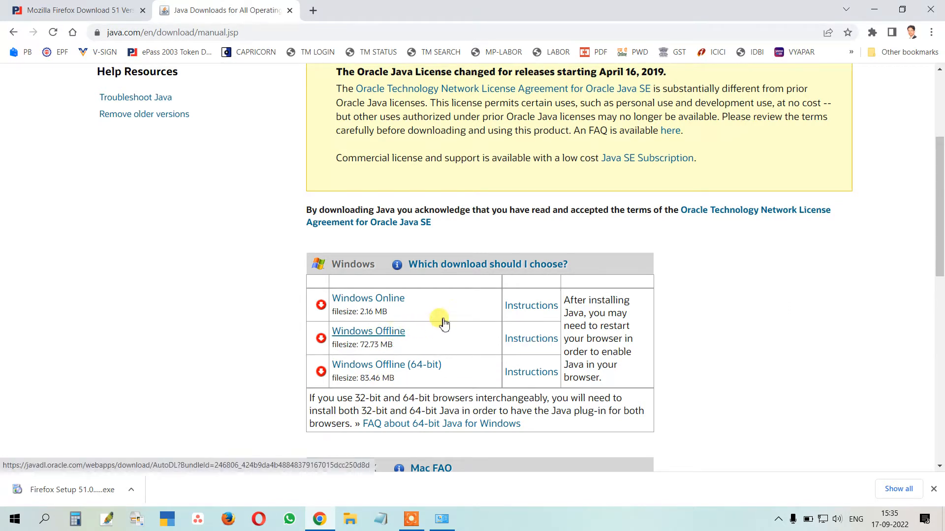
click(393, 337)
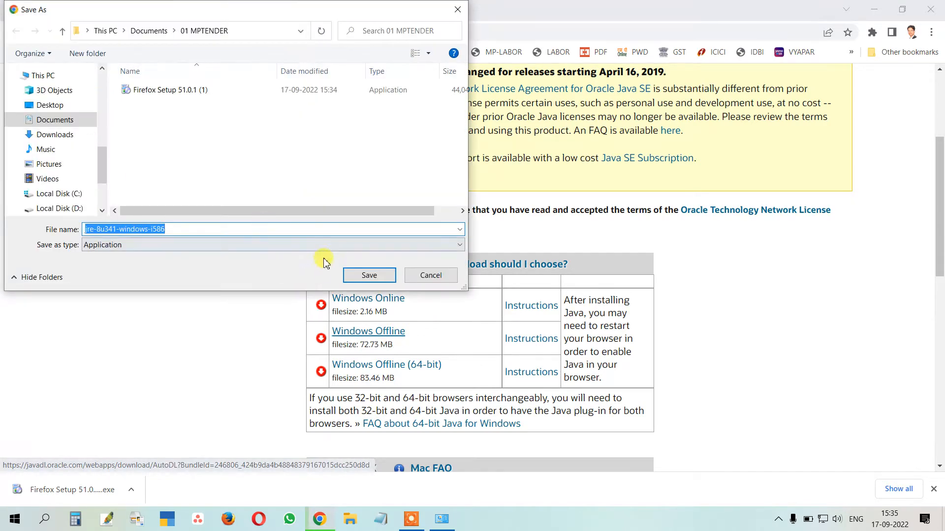
click(158, 229)
click(370, 275)
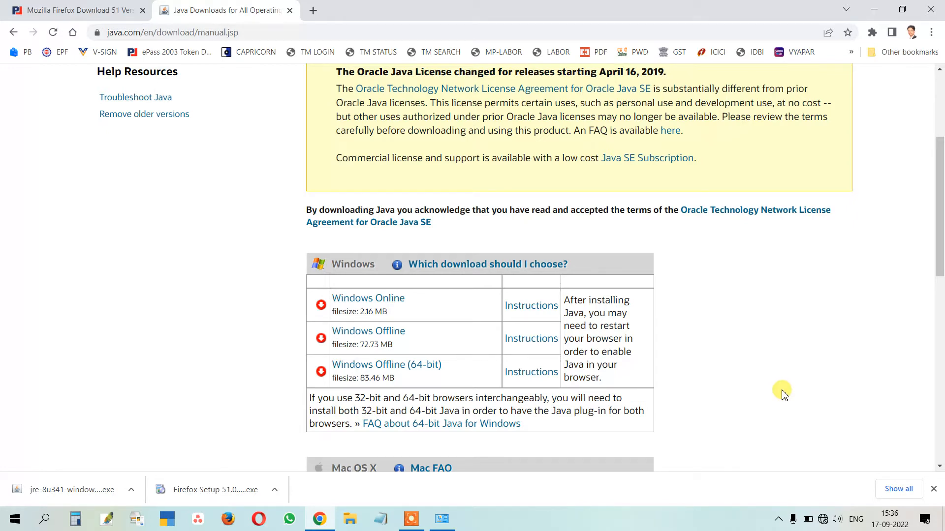
mouse_move(823, 522)
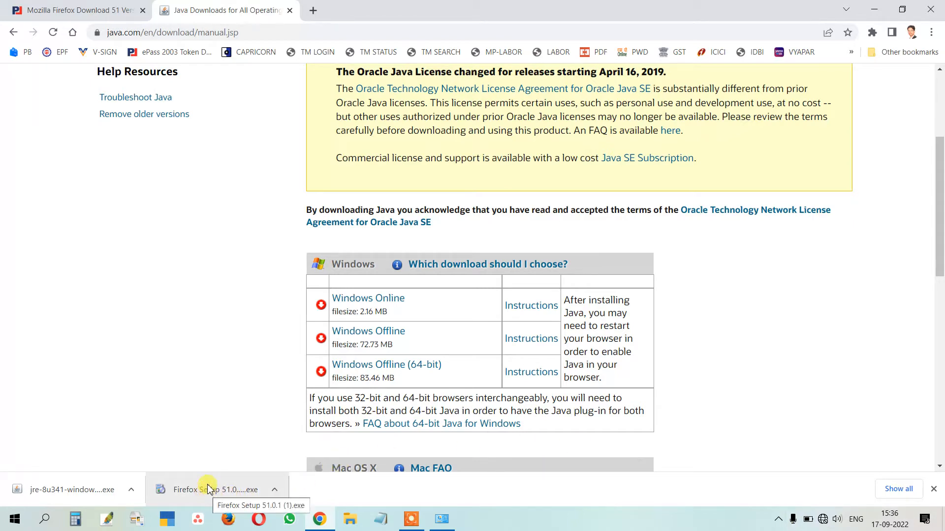
Open Firefox's Options at the Advanced > Update panel
click(228, 522)
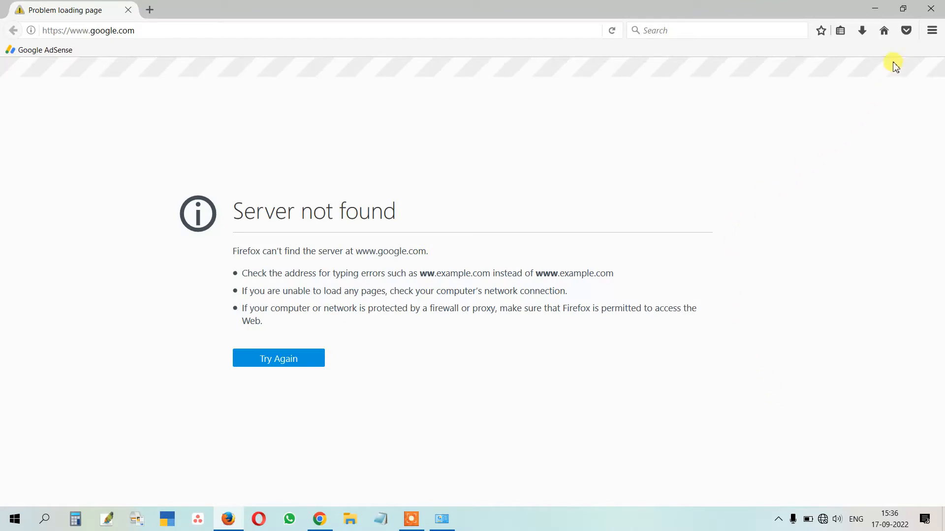
click(932, 31)
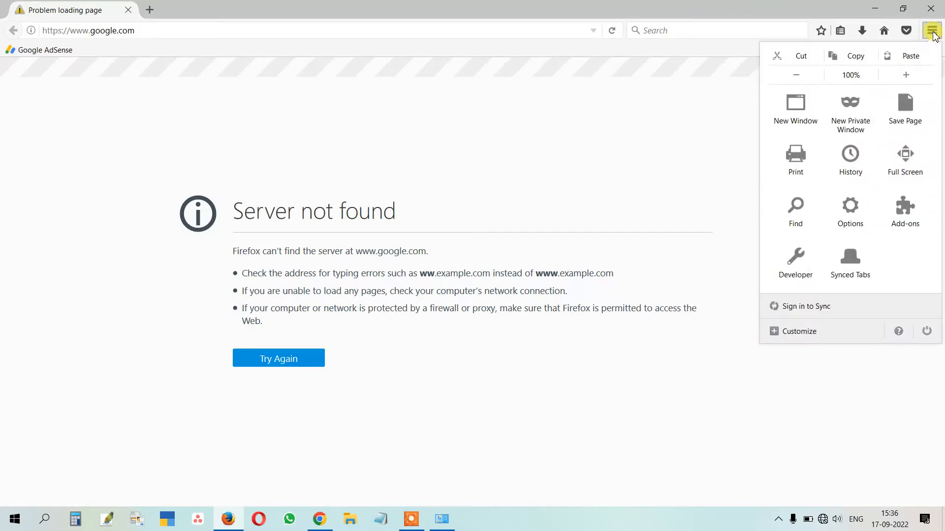
click(850, 218)
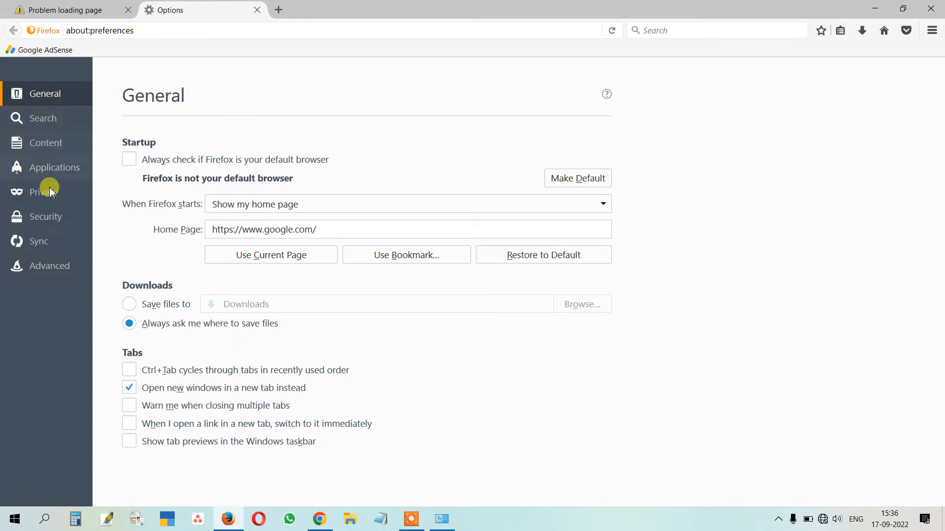
click(48, 267)
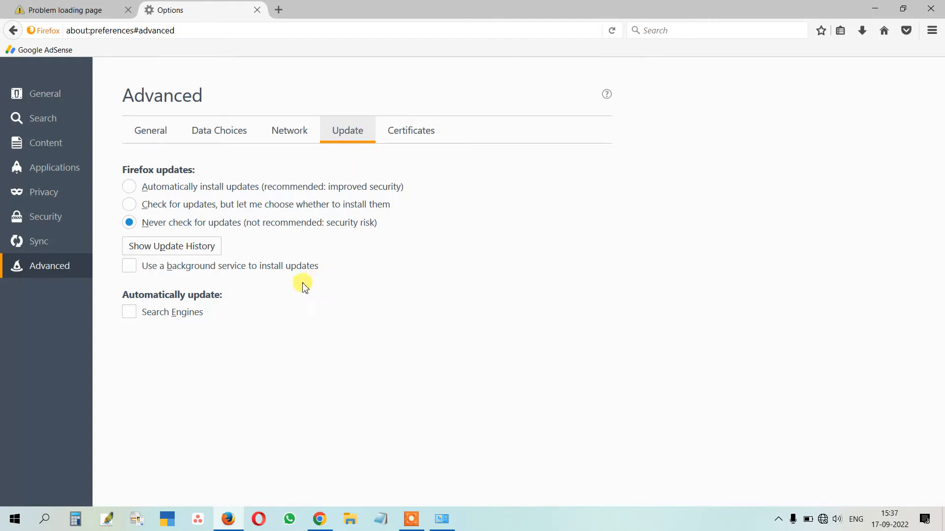
Try automatic updates, then restore Never check for updates with background service and search-engine updates off
click(131, 186)
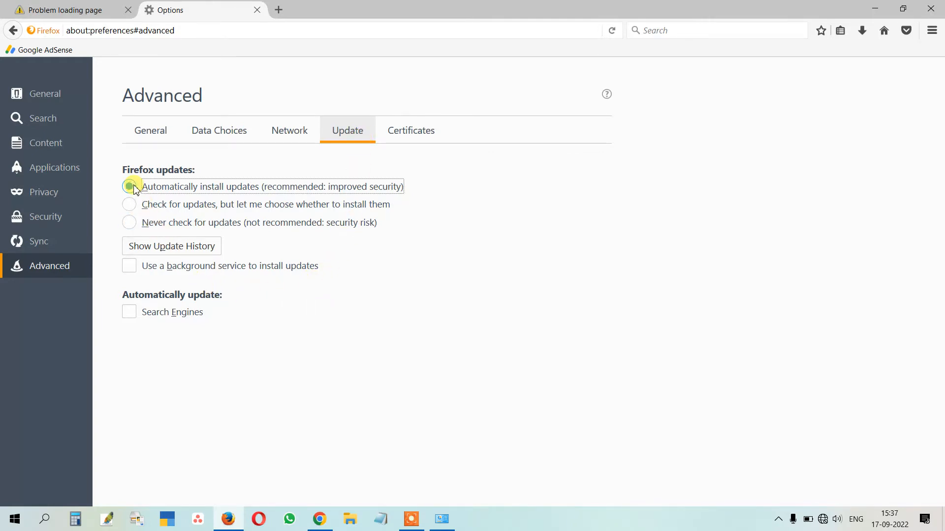
click(131, 266)
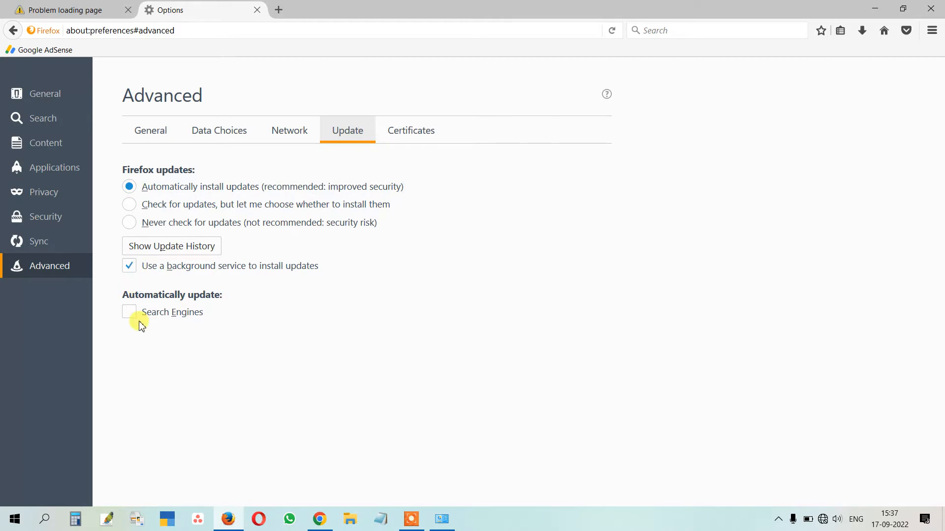
click(130, 224)
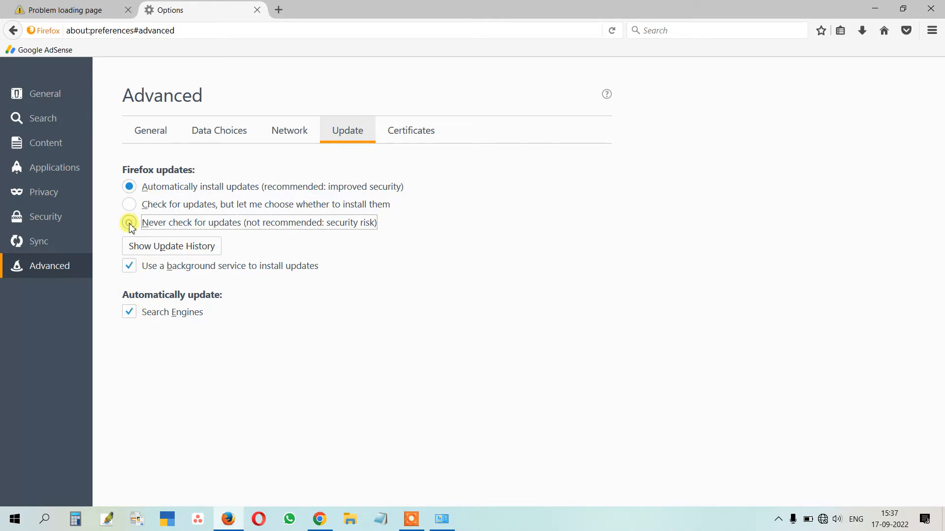
click(130, 266)
click(130, 311)
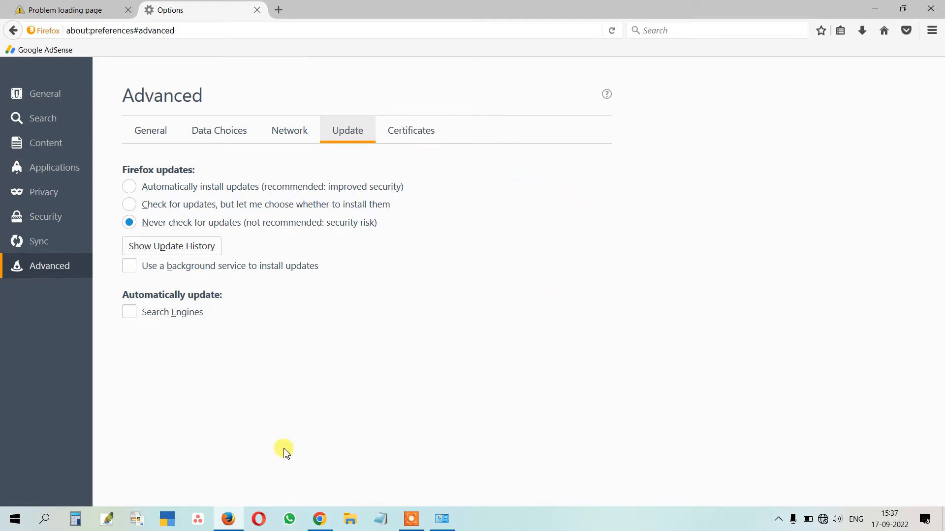
click(442, 519)
In Large icons view, open and close the Java (32-bit) control panel, then return to Category
click(11, 27)
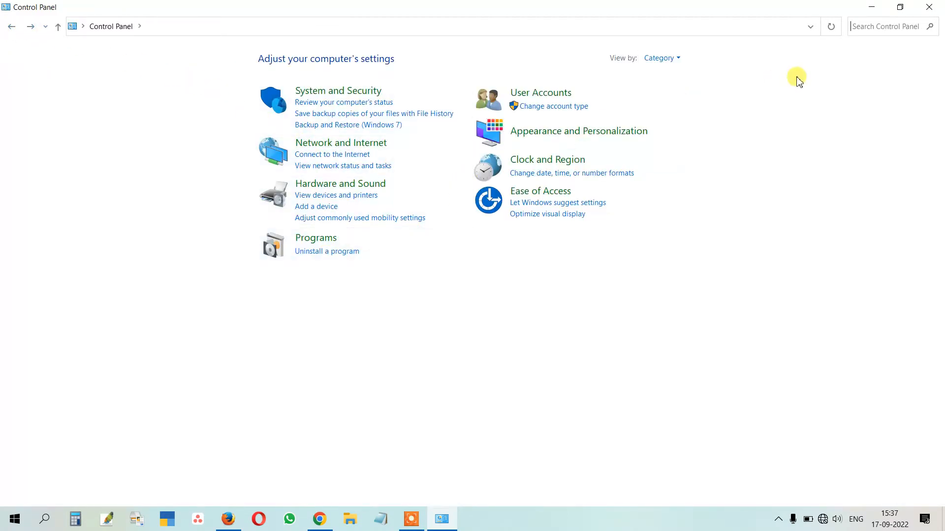
click(674, 58)
click(675, 89)
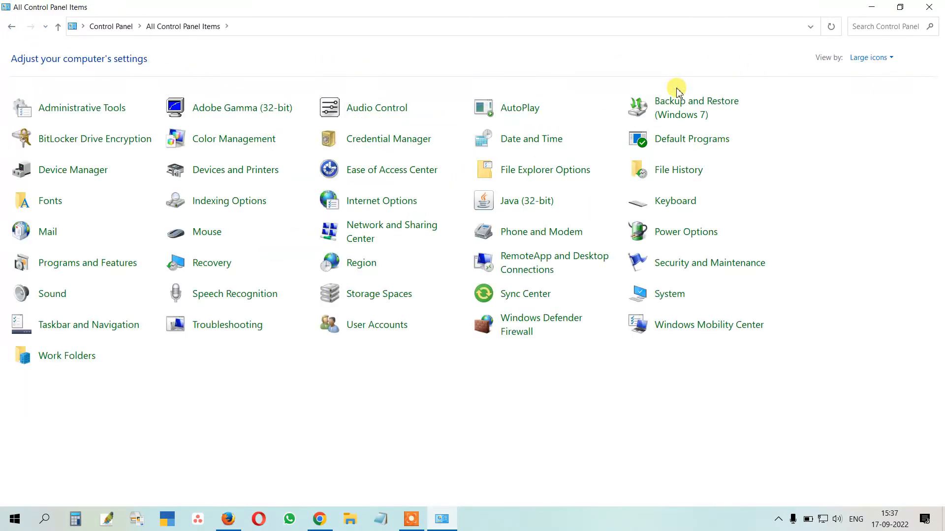
click(534, 212)
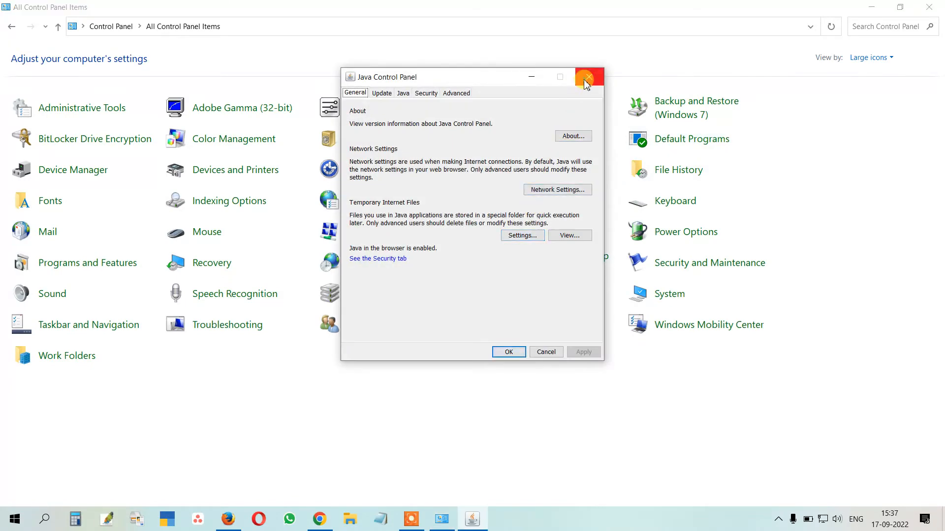
click(588, 78)
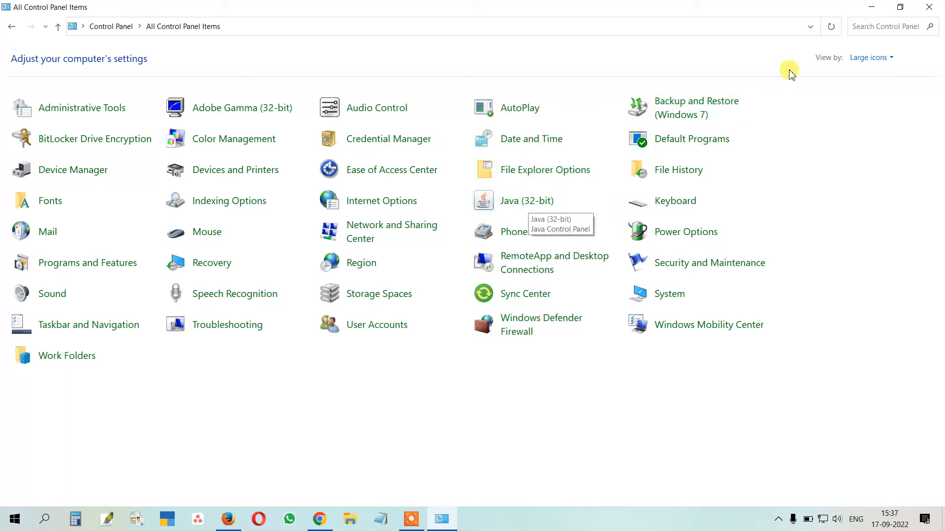
click(866, 58)
click(855, 74)
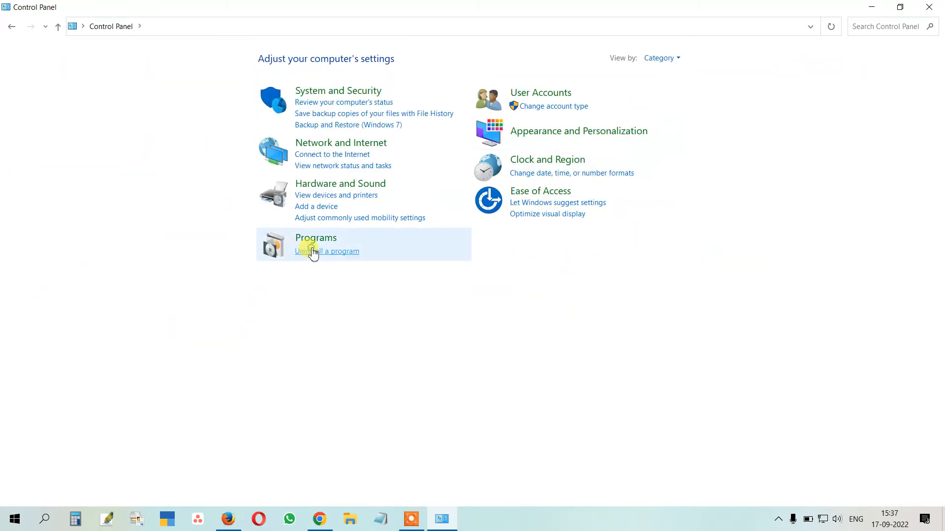
Select Java 8 Update 333 in the installed programs list and close the window
click(310, 249)
scroll(211, 312, down, 3)
click(175, 288)
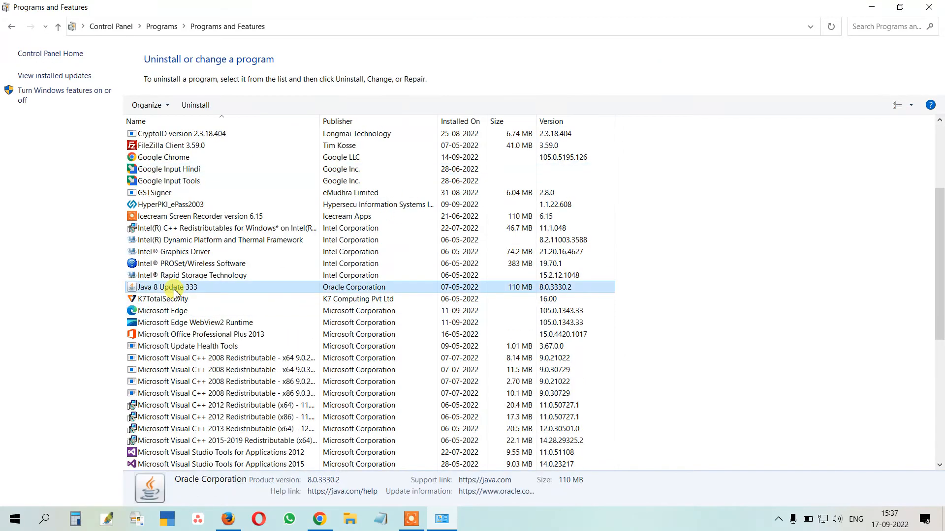
scroll(381, 271, up, 4)
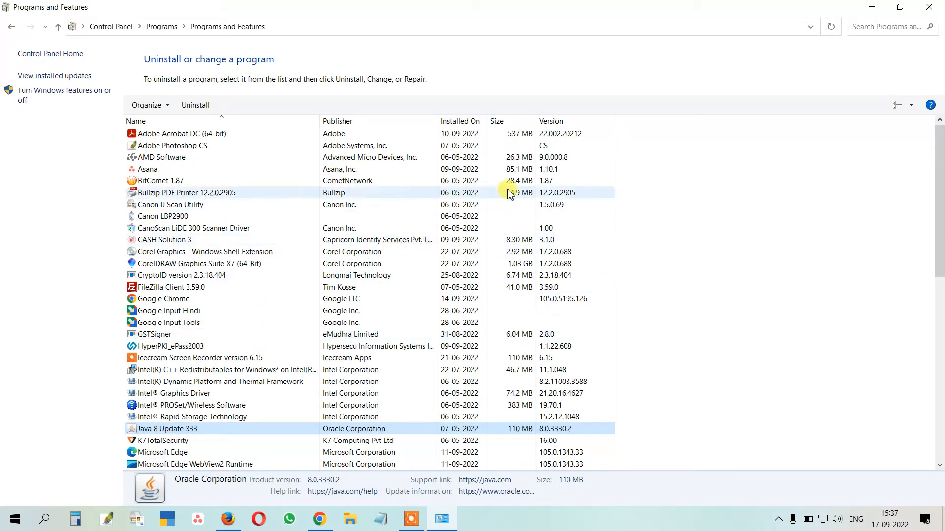
click(929, 8)
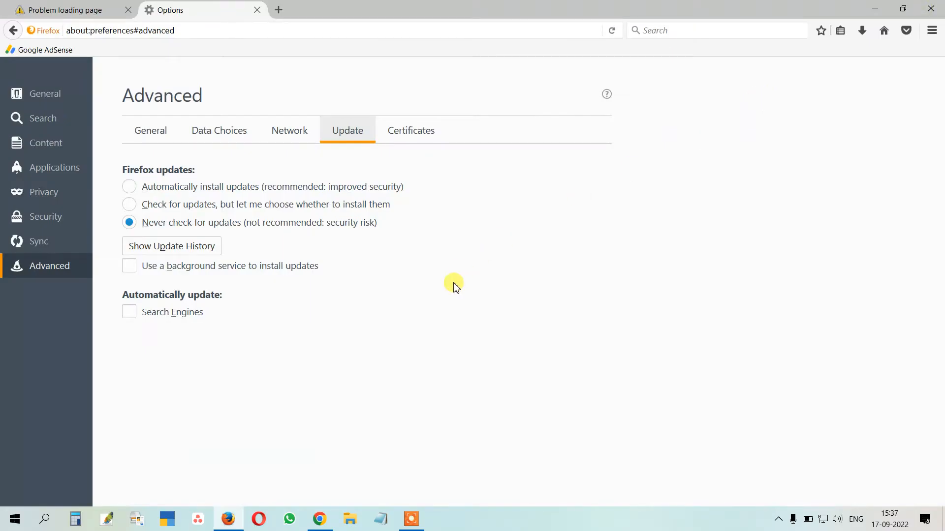
Close the Problem loading page and Options tabs, keeping a New Tab page, and show hidden tray icons
click(128, 10)
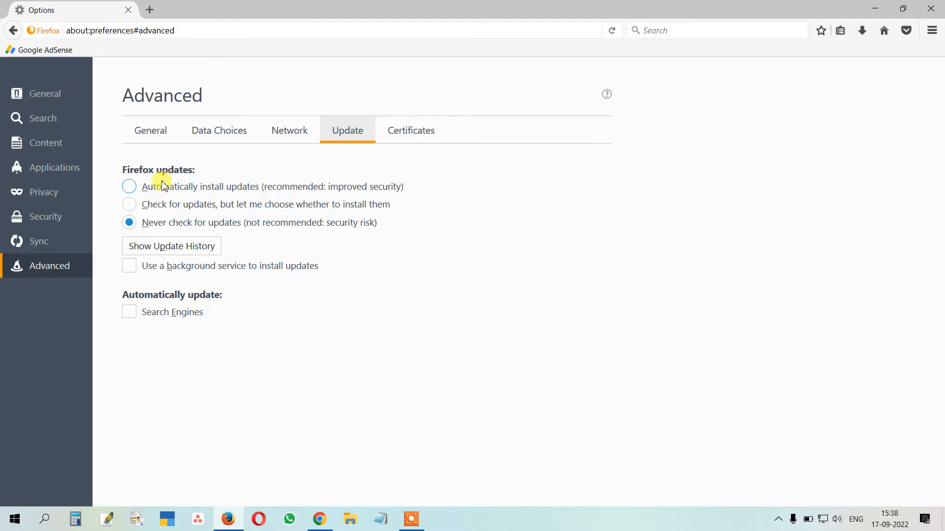
click(149, 9)
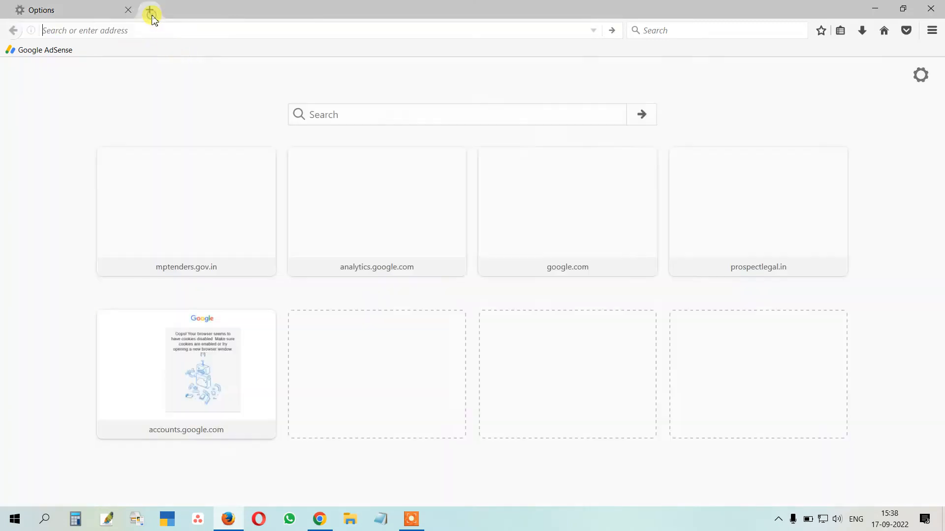
click(128, 10)
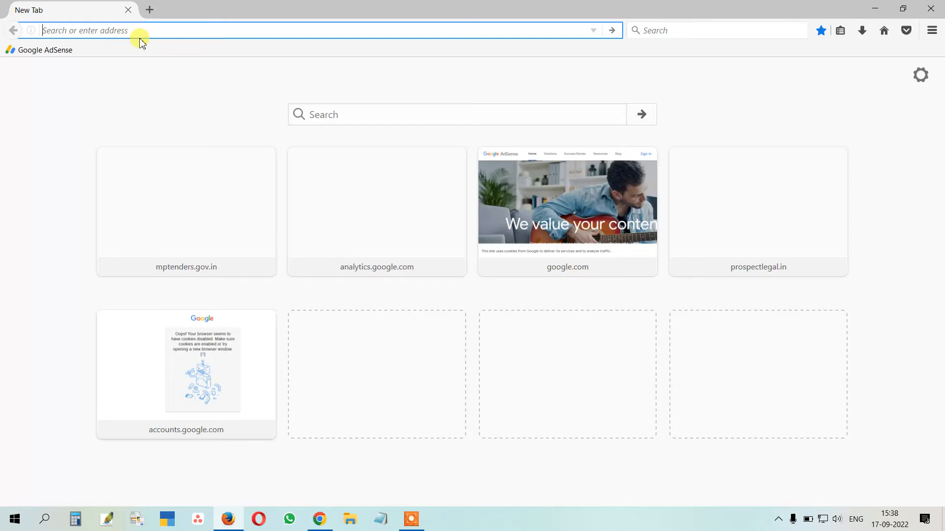
click(777, 523)
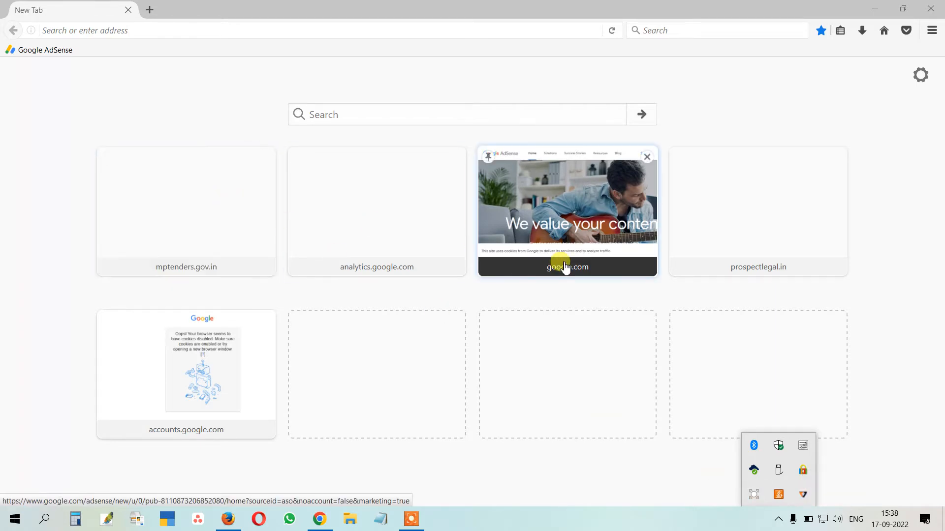
double_click(804, 495)
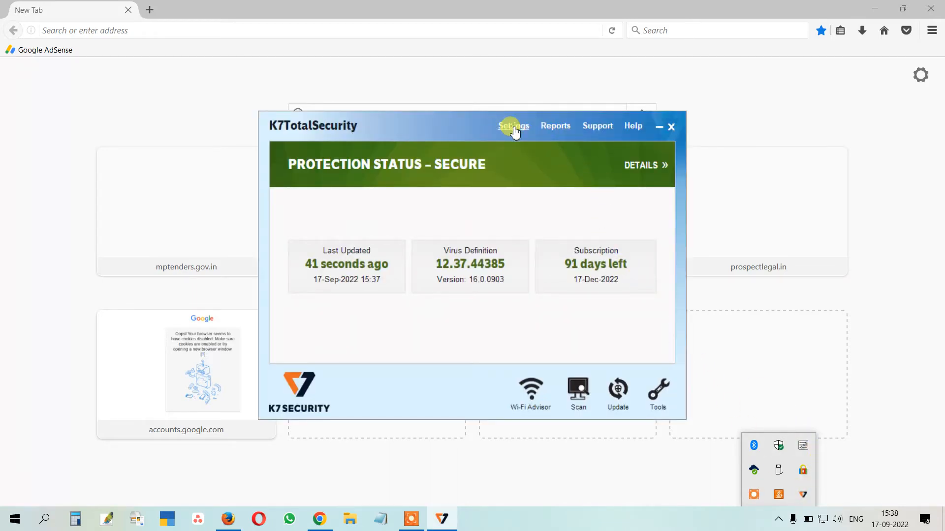
click(514, 127)
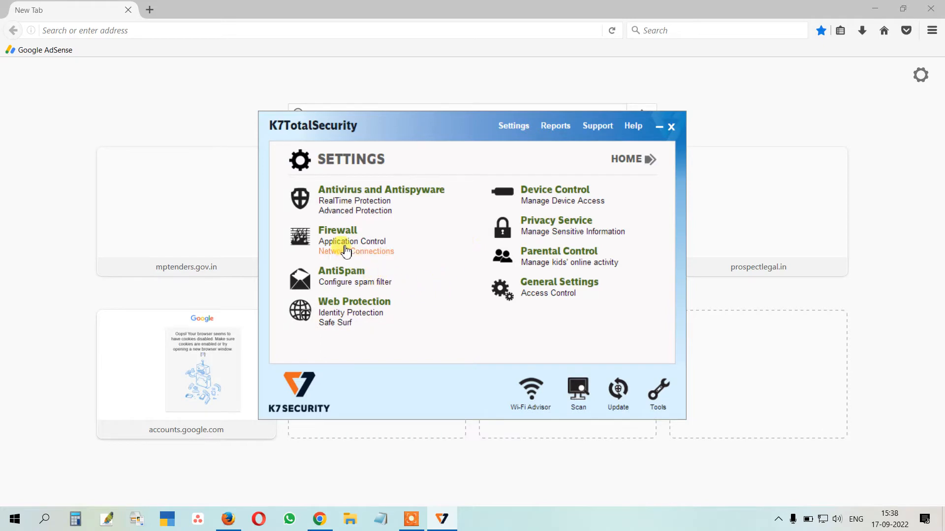
click(334, 231)
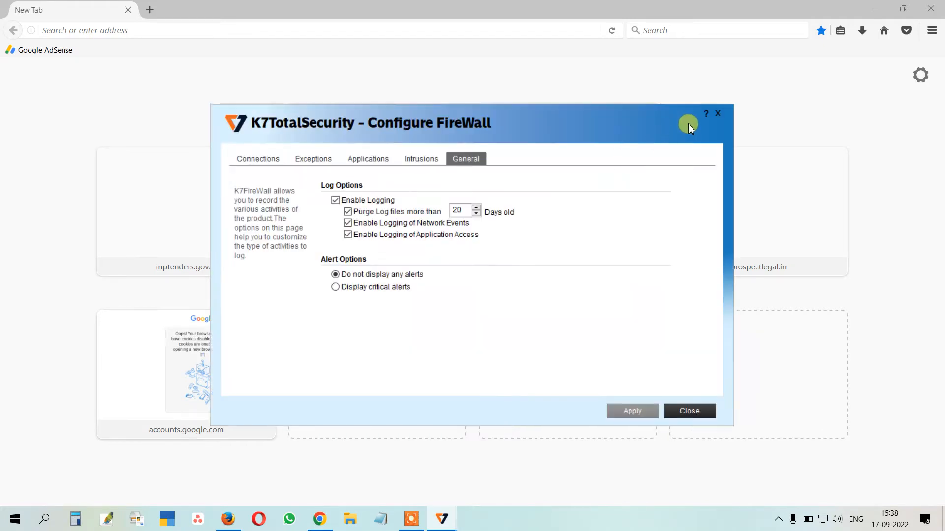
click(717, 115)
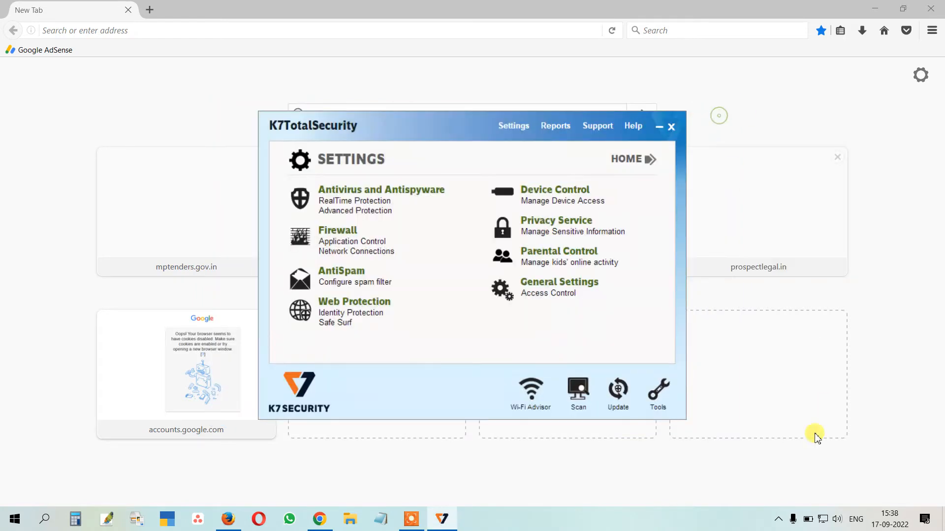
click(668, 129)
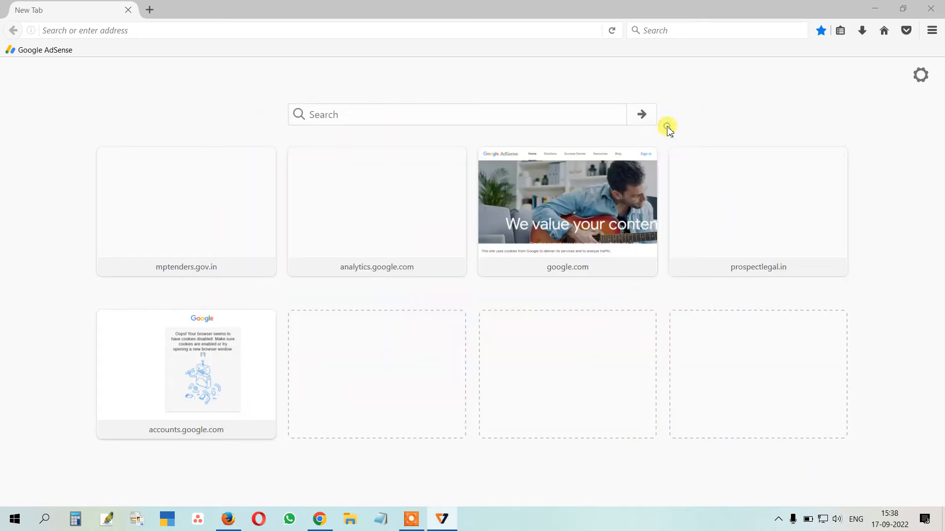
click(779, 520)
right_click(804, 491)
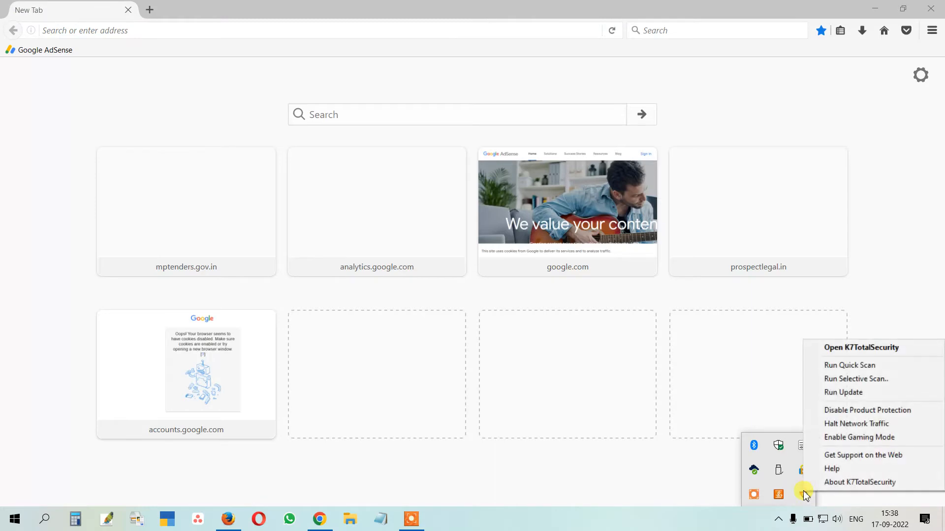
click(835, 416)
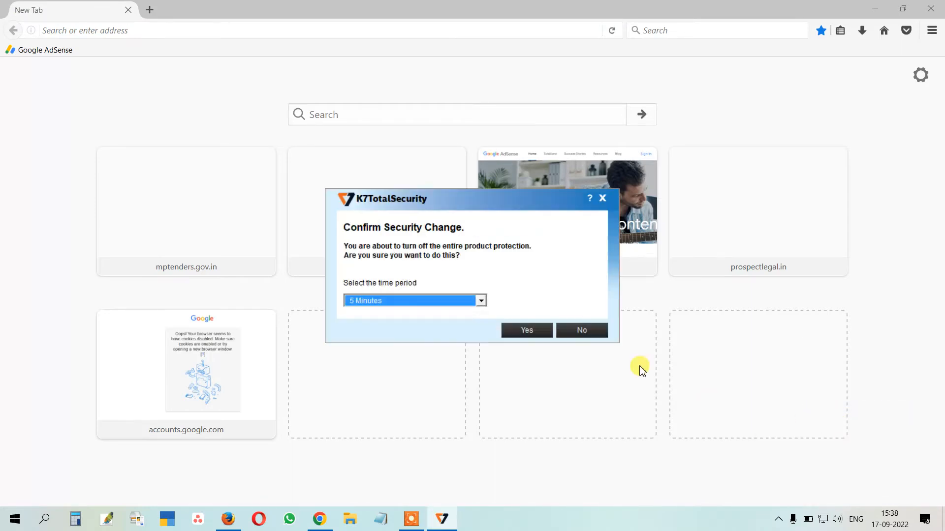
click(469, 302)
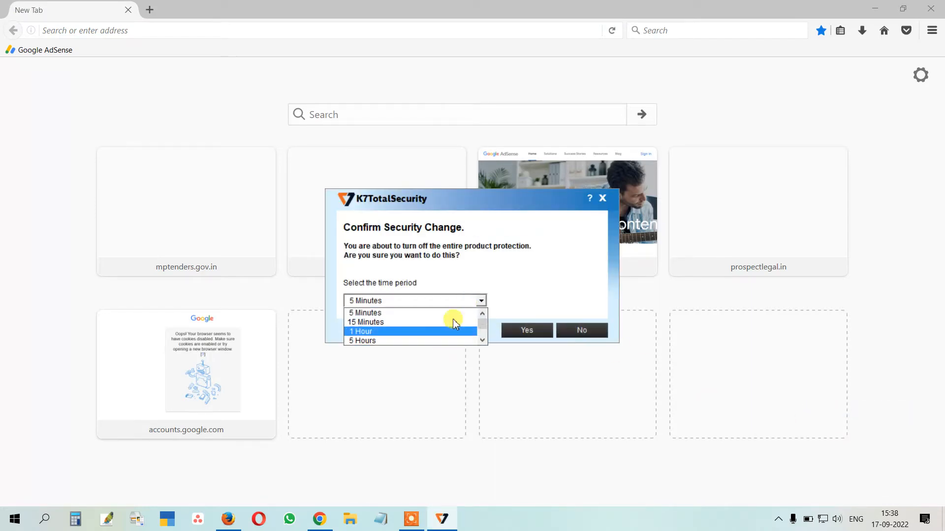
click(539, 258)
click(587, 329)
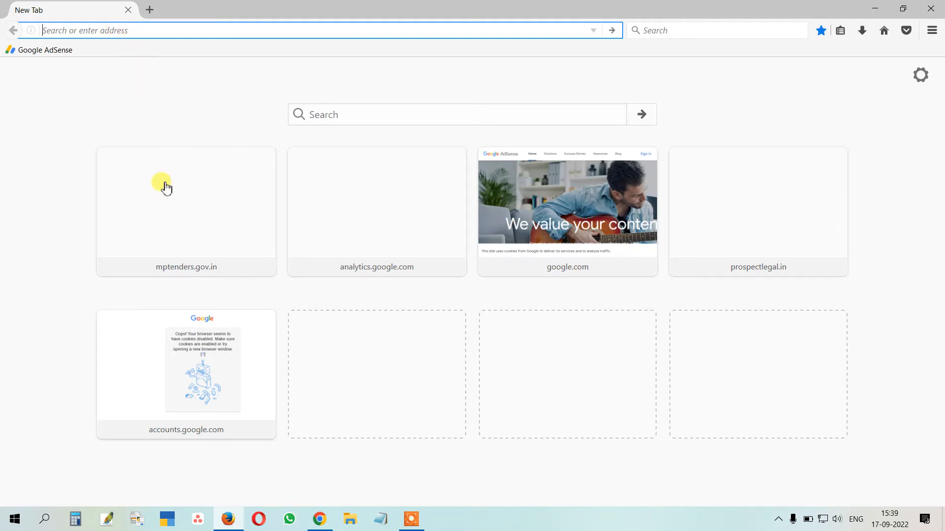
Launch Microsoft Edge from an 'ed' Start search, choose 'Not now' on the settings prompt, and open the ... menu
click(47, 524)
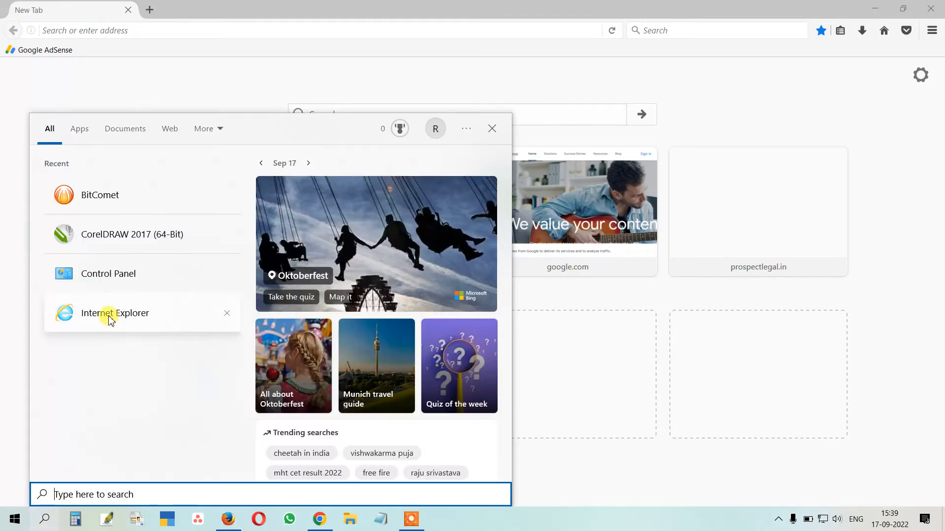
text(ed)
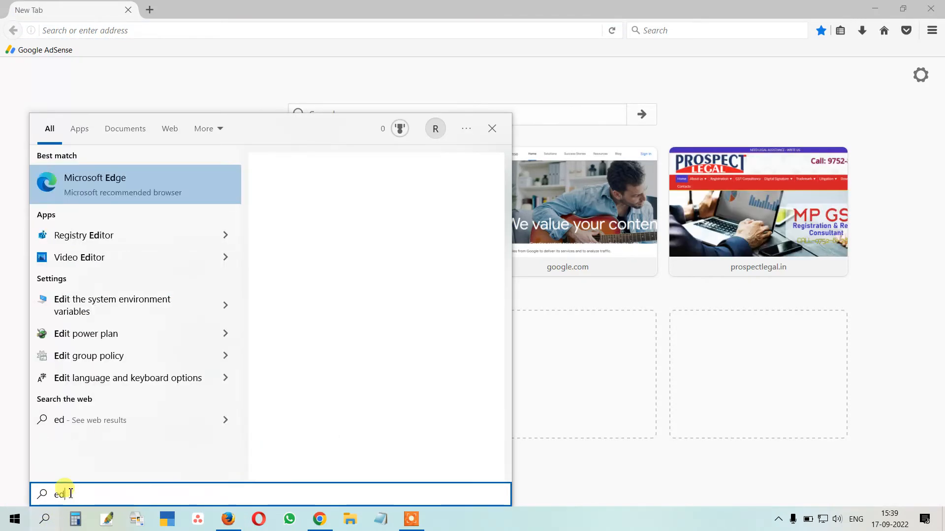
click(98, 179)
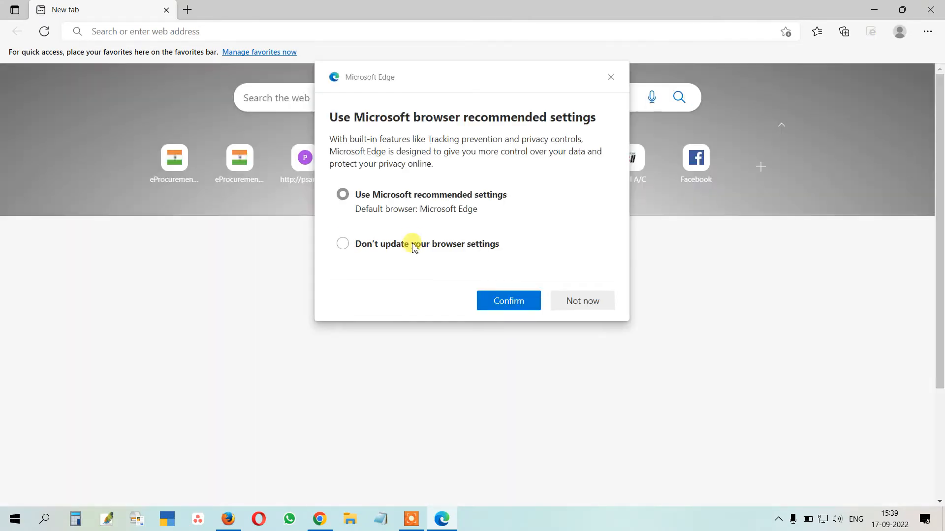
click(575, 303)
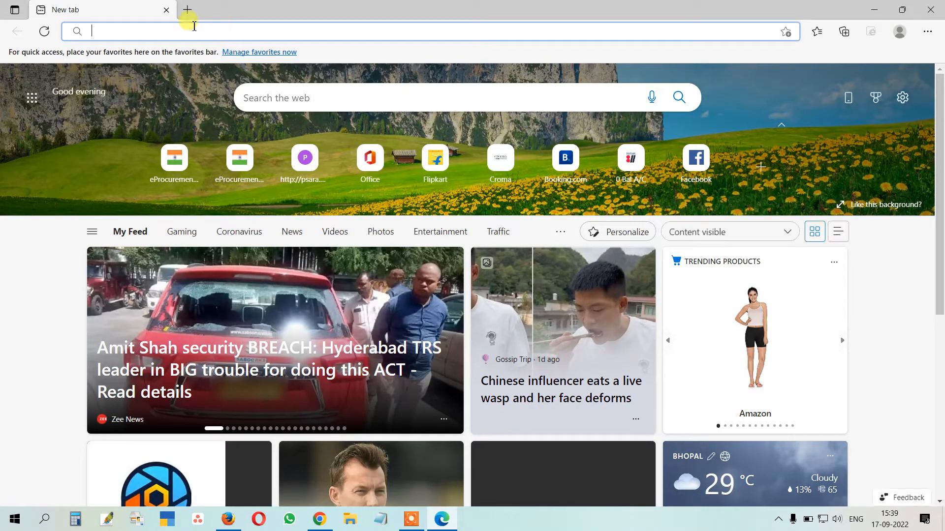
click(222, 33)
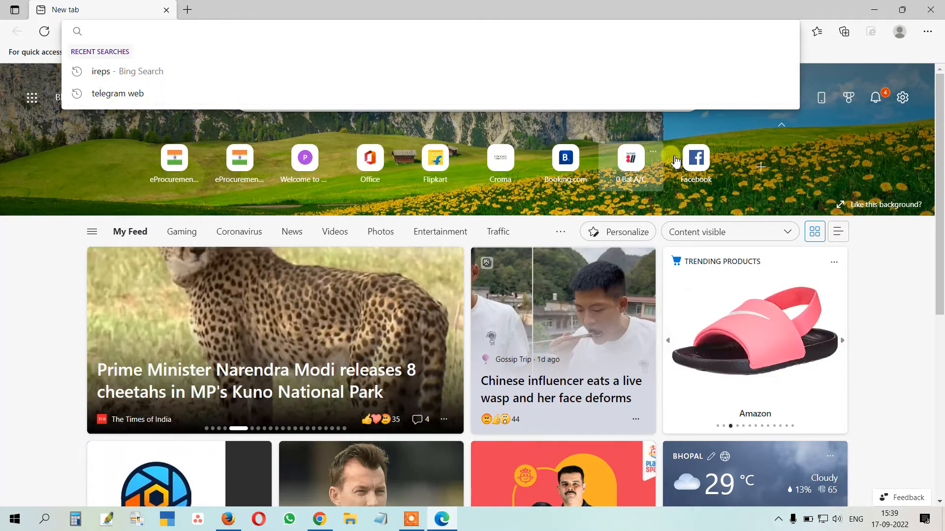
click(930, 32)
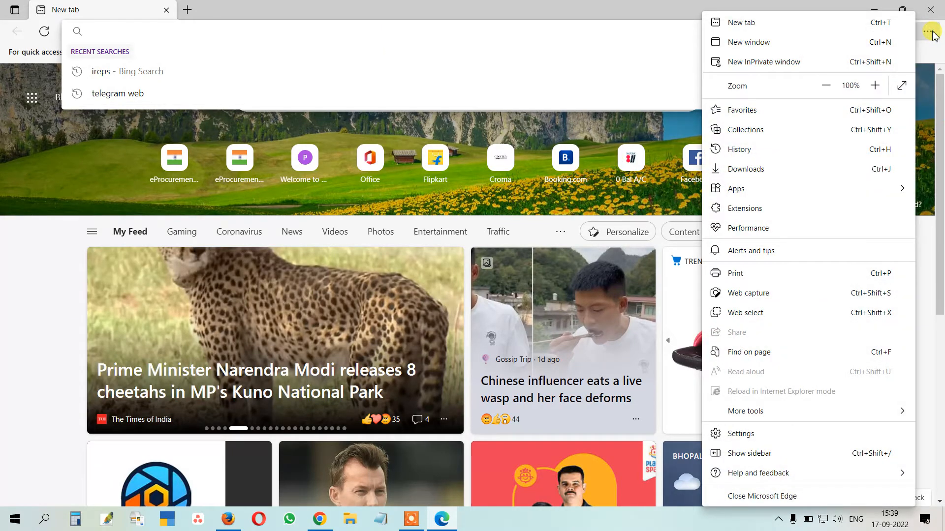
In Default browser settings, keep 'Always (Recommended)' and allow reloading sites in IE mode
click(741, 435)
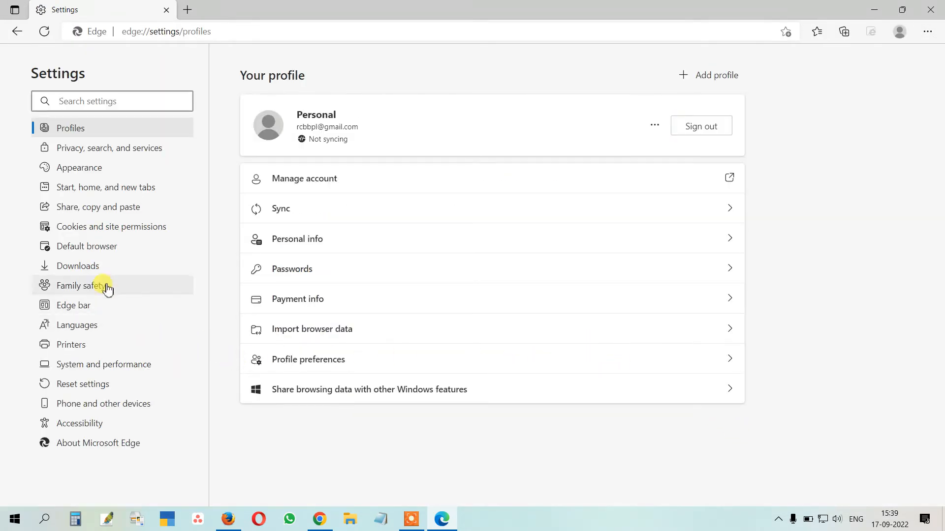
click(80, 251)
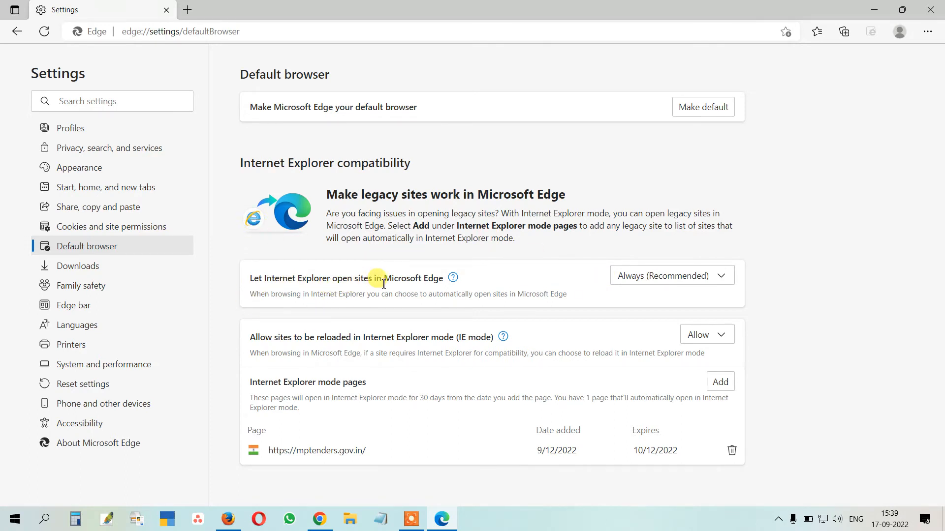
click(692, 277)
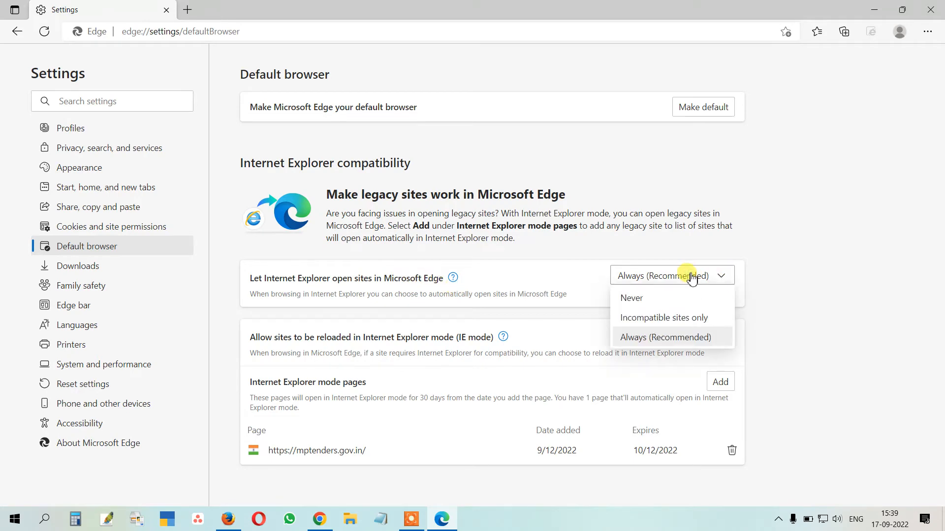
click(654, 339)
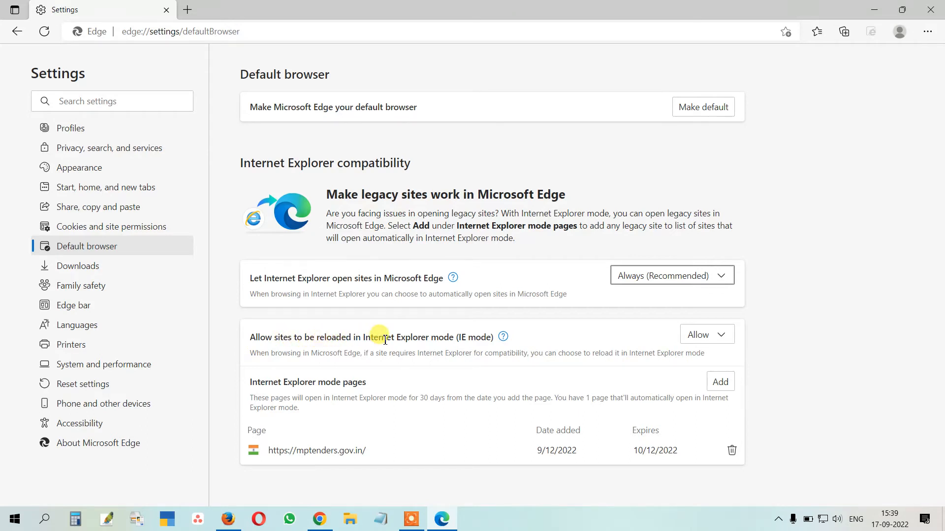
click(704, 338)
click(785, 339)
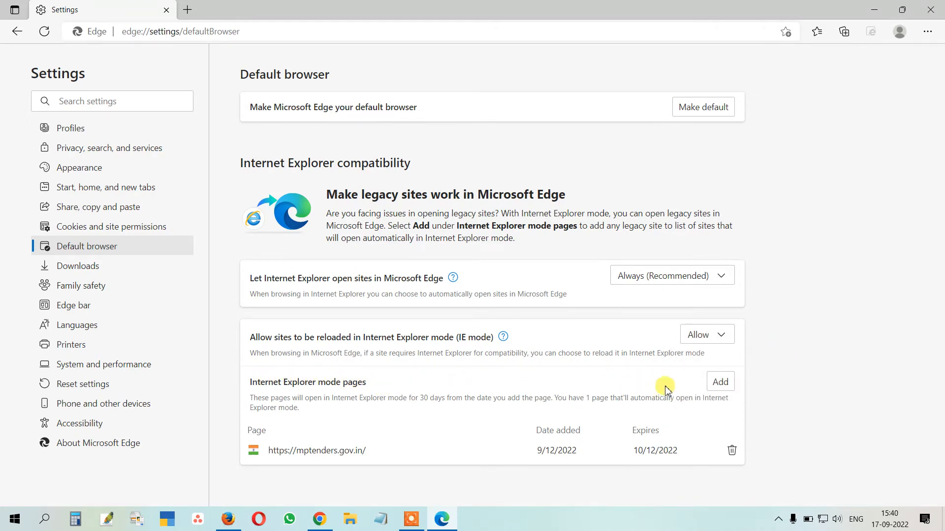
click(720, 382)
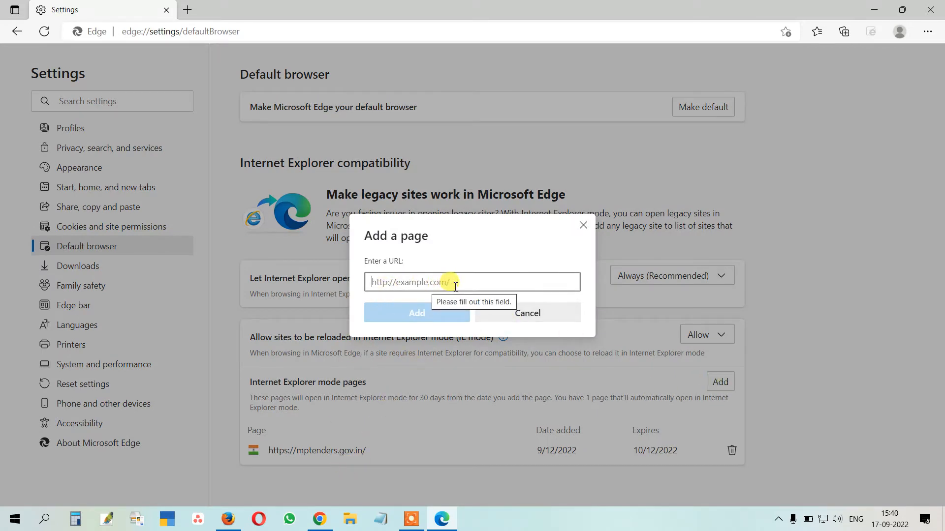
click(558, 317)
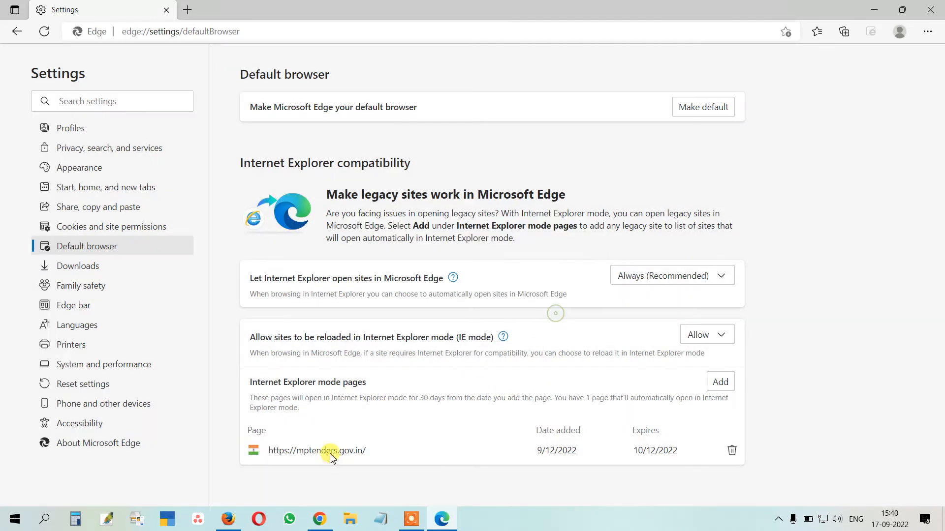
click(719, 381)
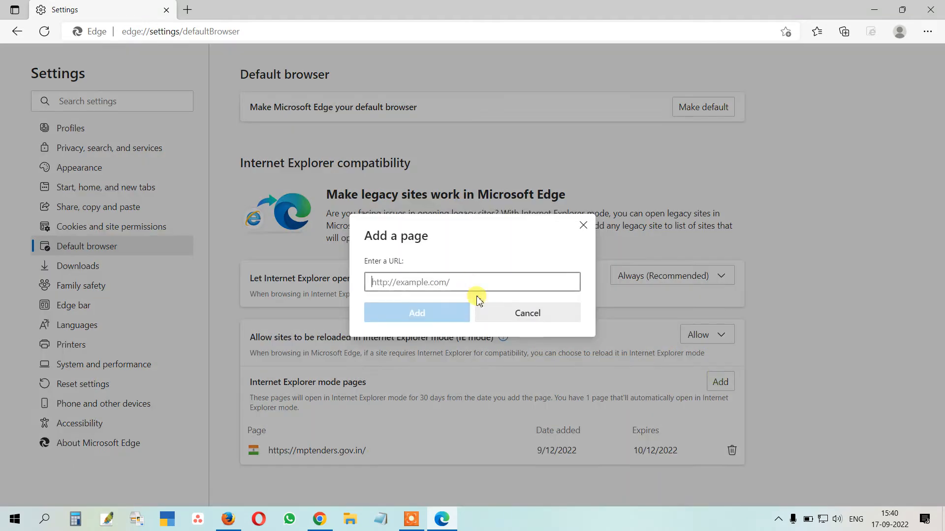
click(418, 313)
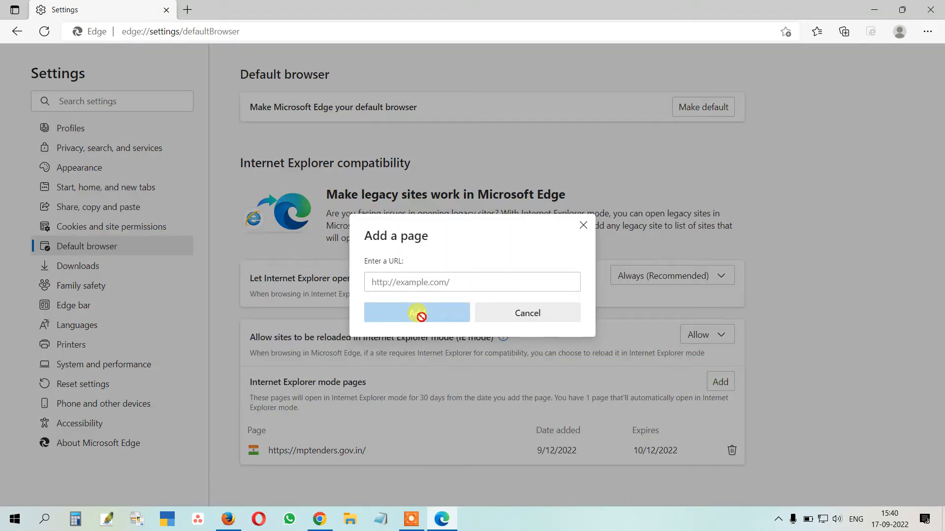
click(523, 315)
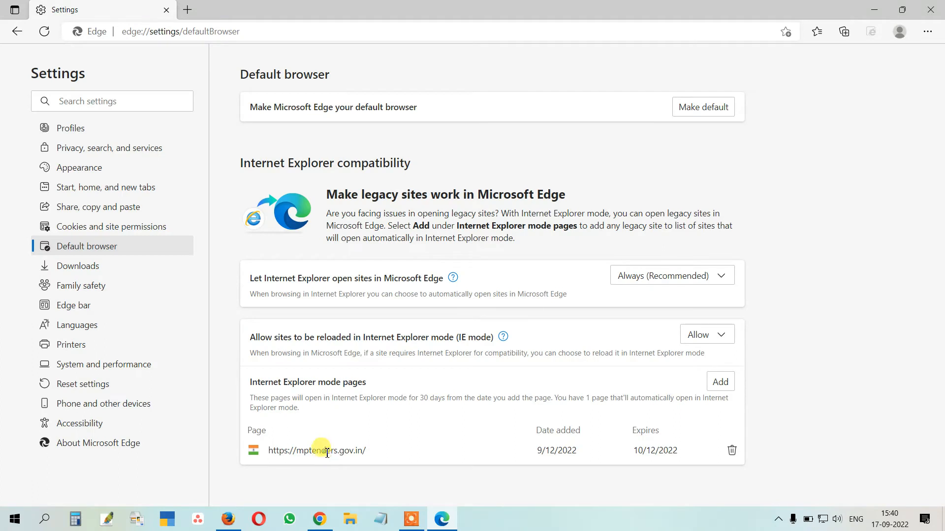
drag(327, 452, 349, 452)
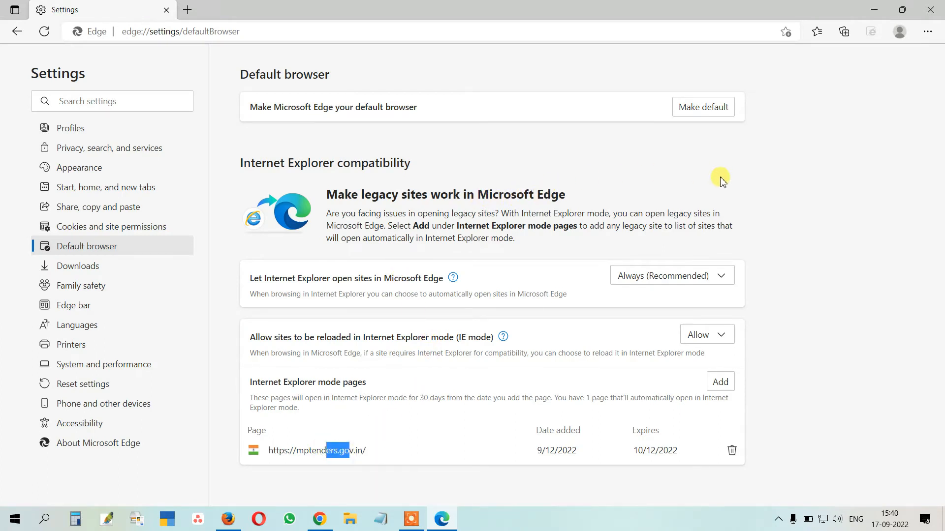
click(189, 10)
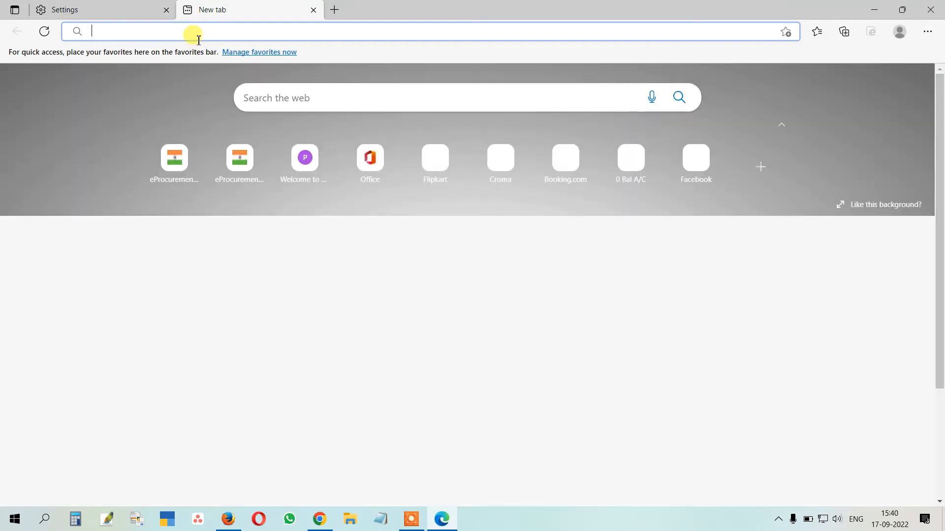
Load mptenders.gov.in, reload it in Internet Explorer mode, and dismiss the IE mode banner
click(191, 36)
text(mpten)
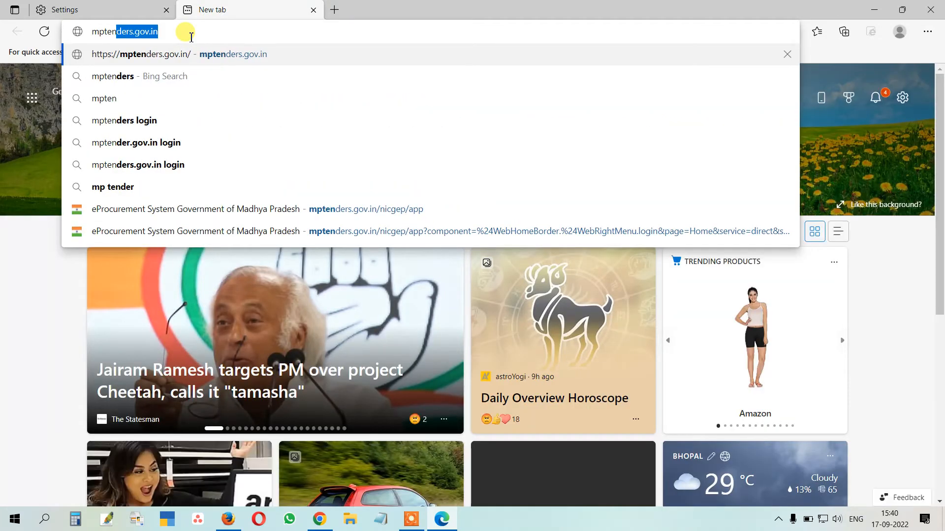
key(Return)
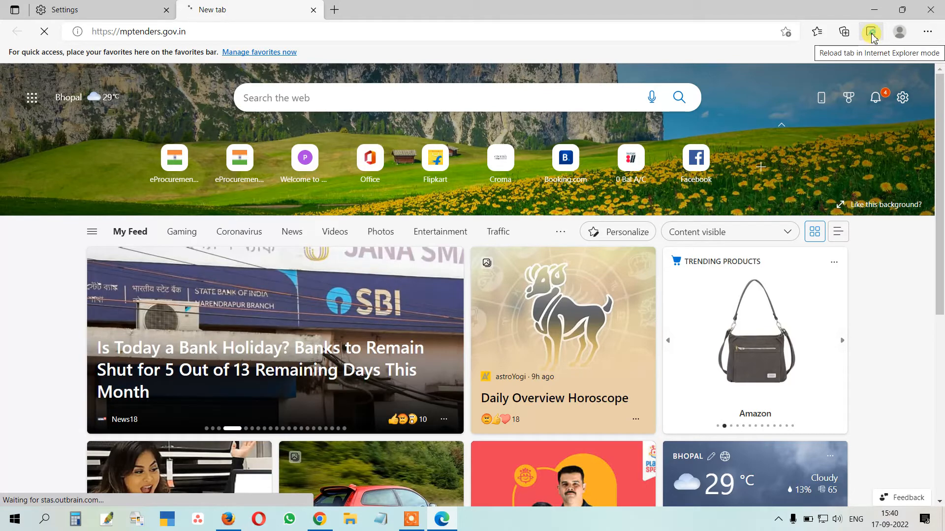
click(871, 35)
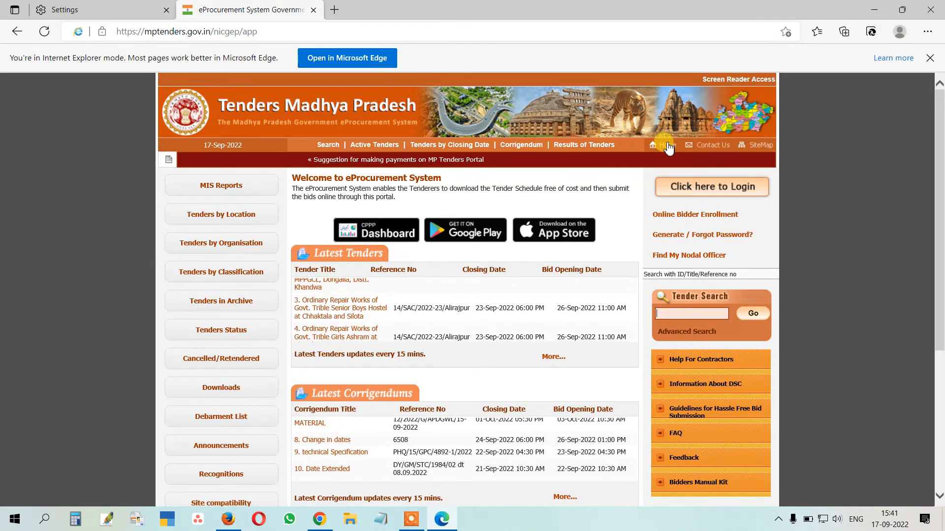
click(929, 57)
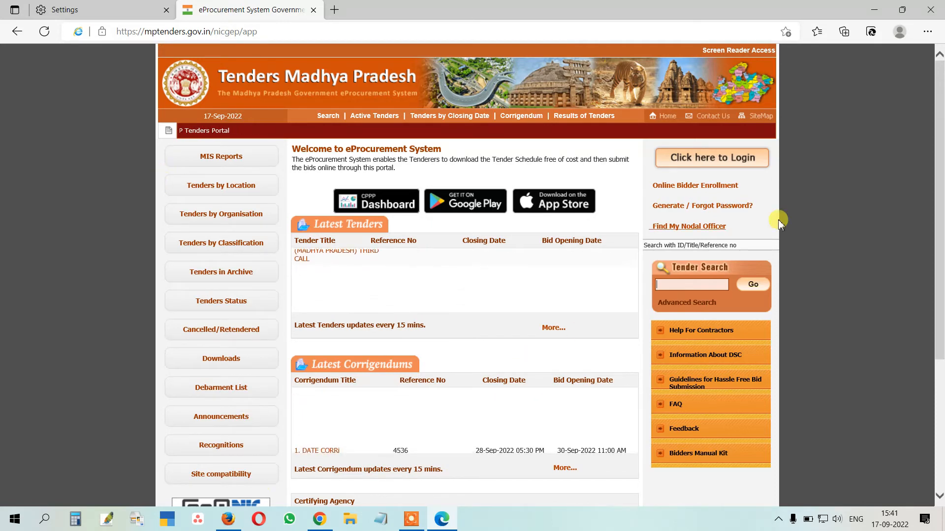
Log in to the MP Tenders portal with the saved ID, the captcha and the DSC PIN, then log out
click(712, 158)
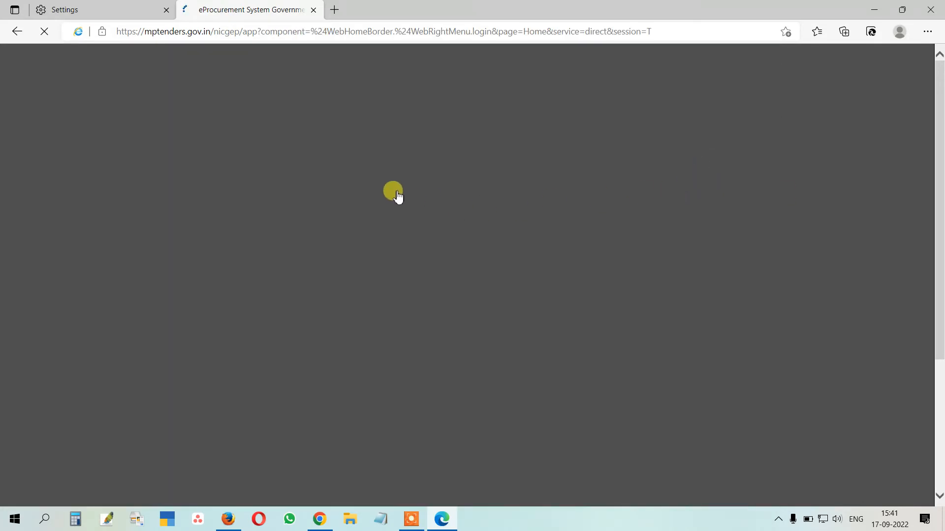
click(521, 179)
click(519, 196)
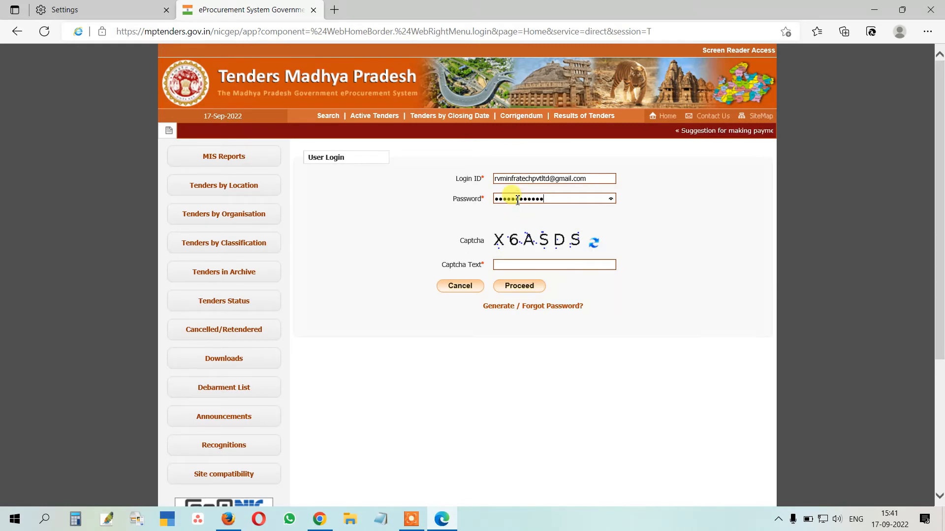
click(512, 266)
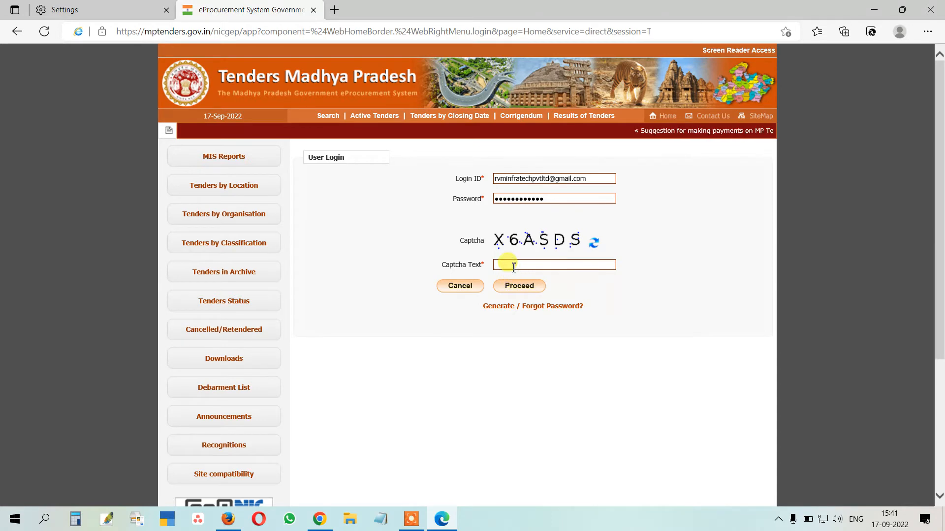
text(X6A)
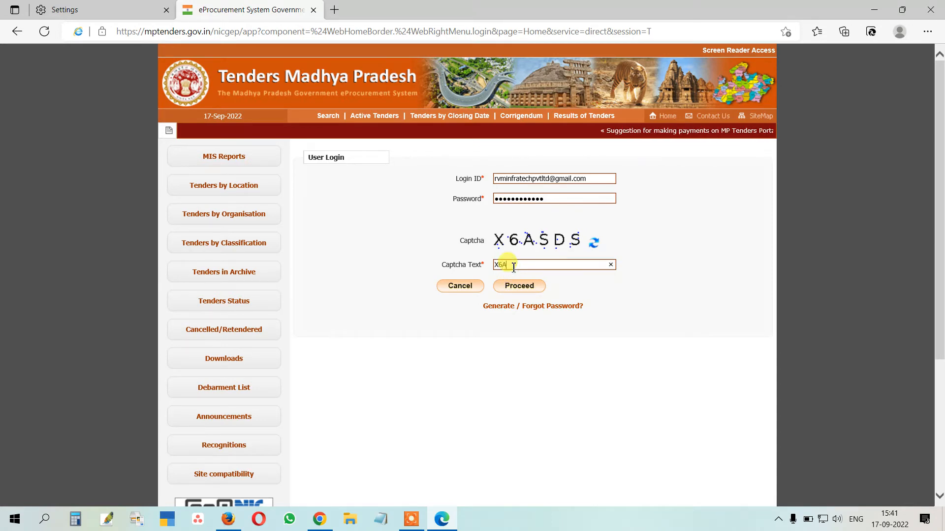
text(SDS)
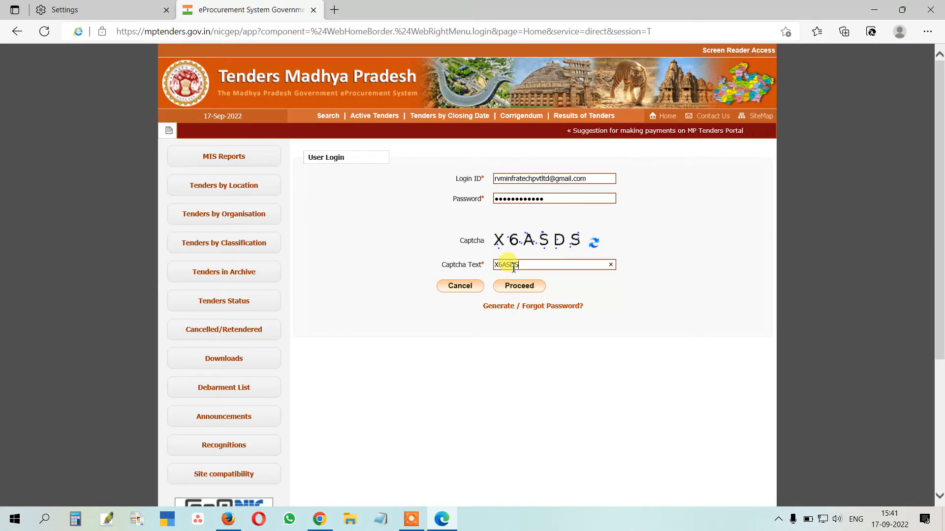
click(518, 287)
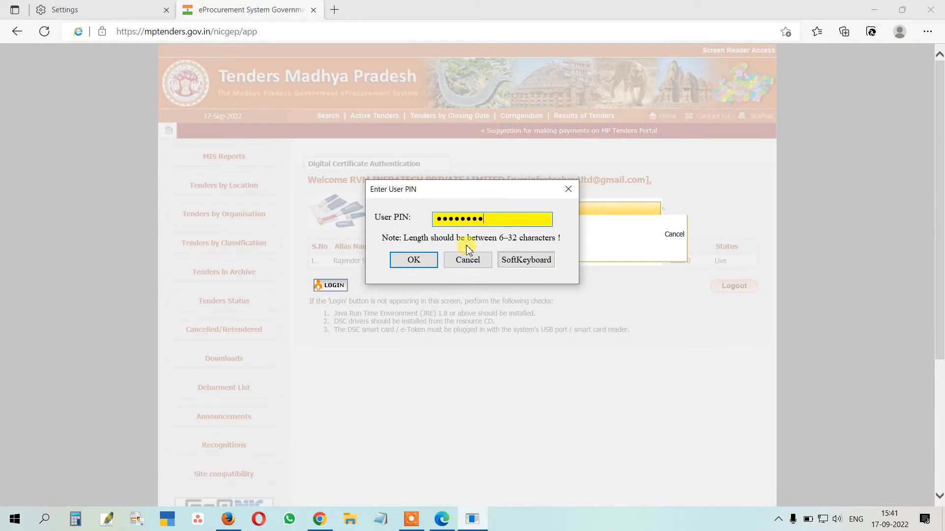
key(Return)
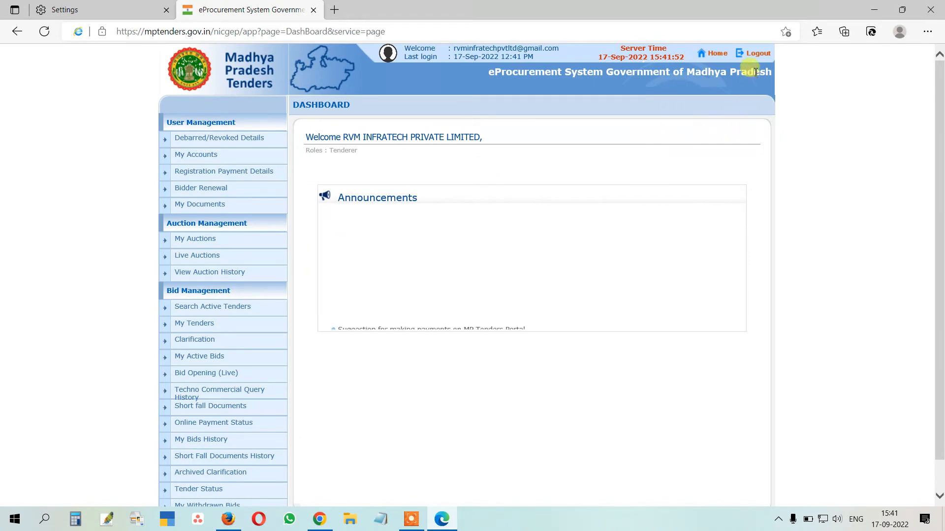
click(754, 54)
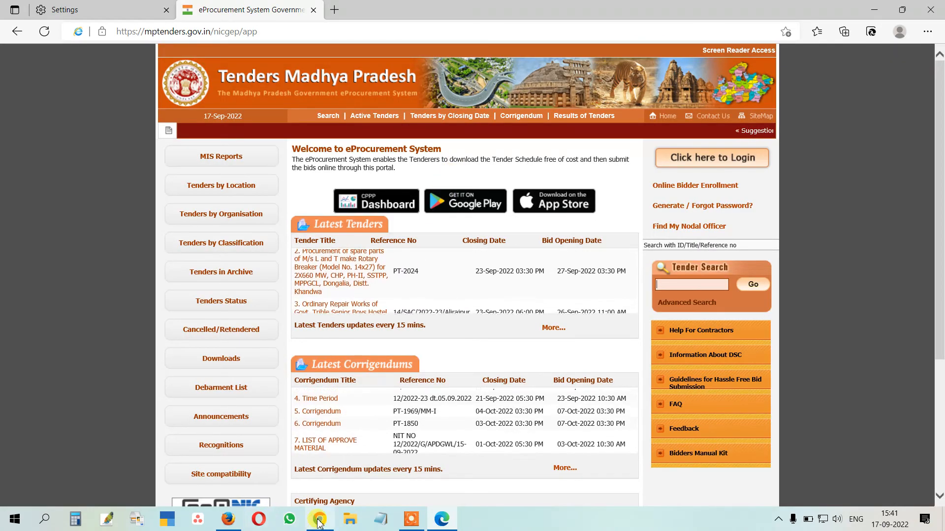
Open Firefox and load mptenders.gov.in in a new tab
click(230, 521)
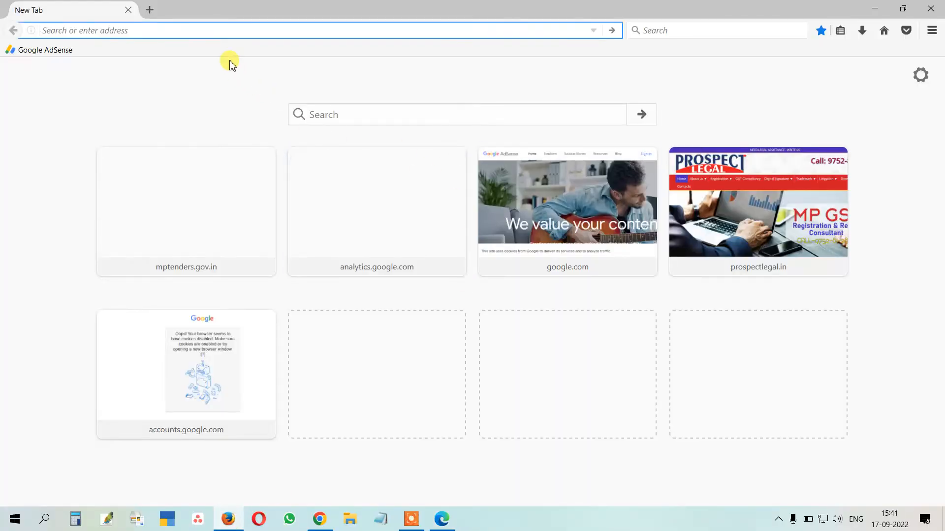
text(mmp)
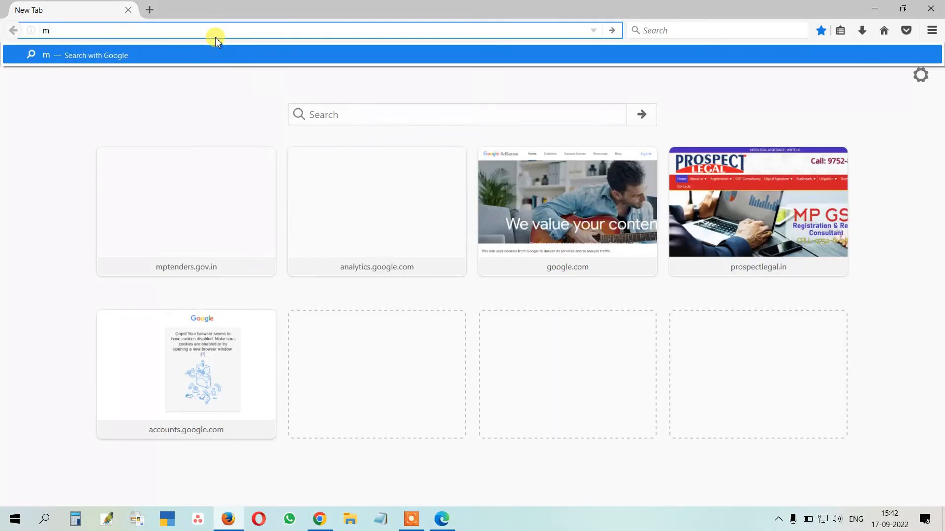
key(BackSpace)
text(mptenders.gov.in/)
key(Return)
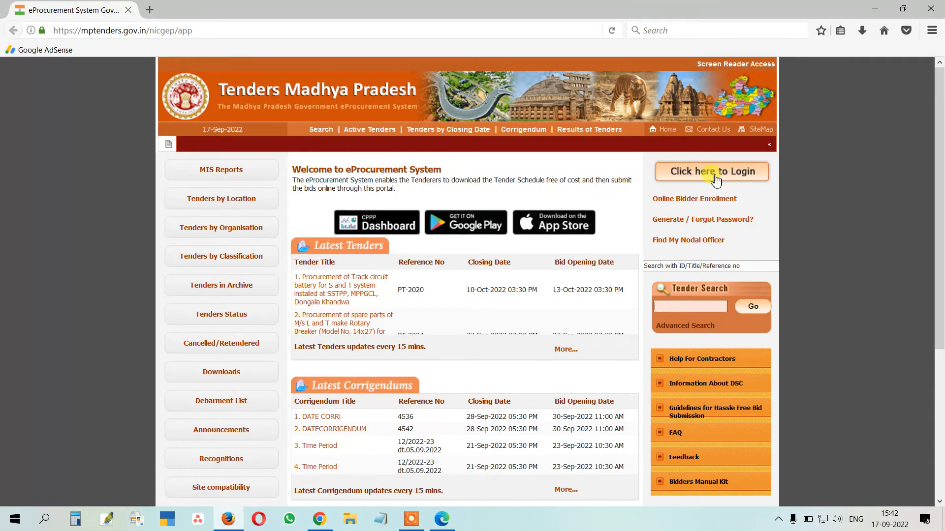
Sign in with the saved login ID and the registered digital certificate, then log out
click(716, 173)
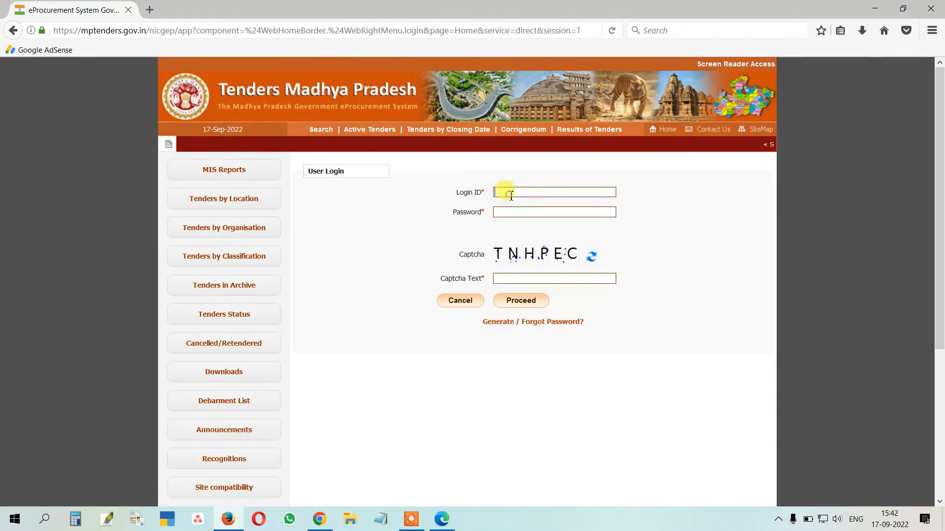
click(511, 211)
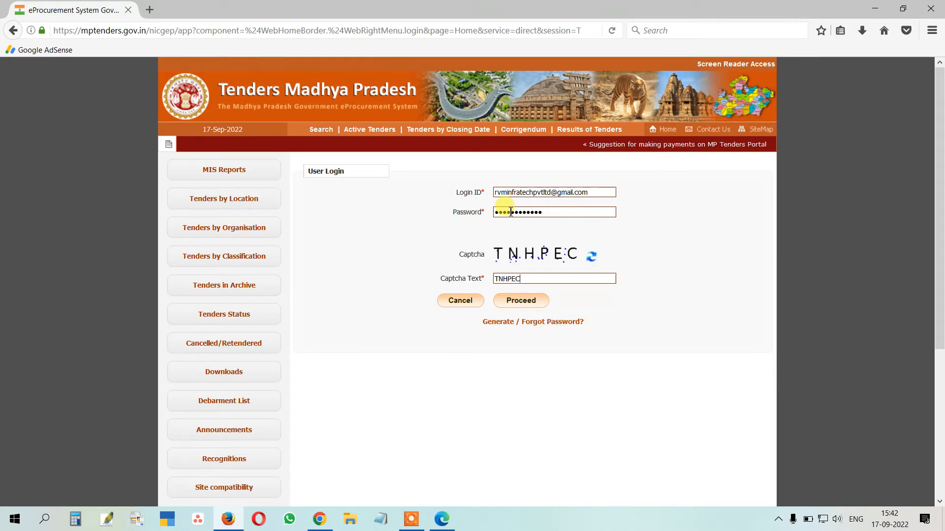
click(521, 301)
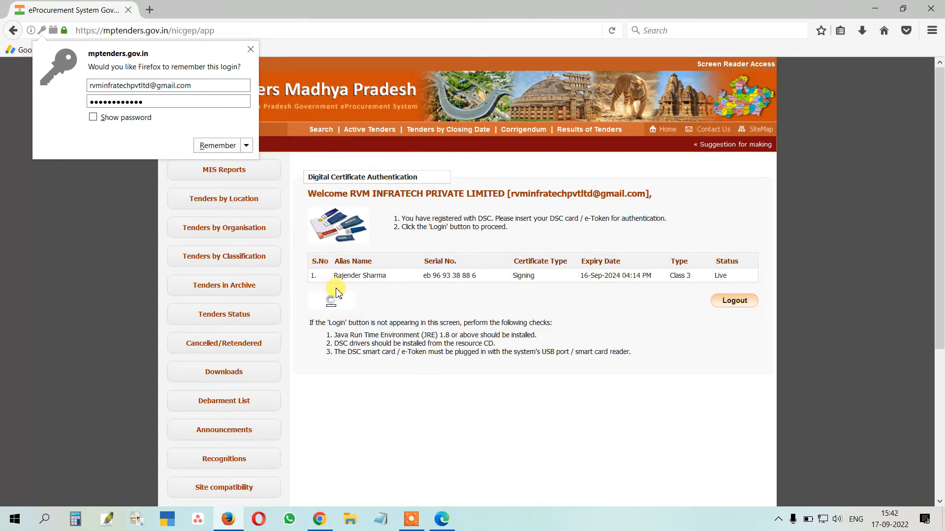
click(333, 303)
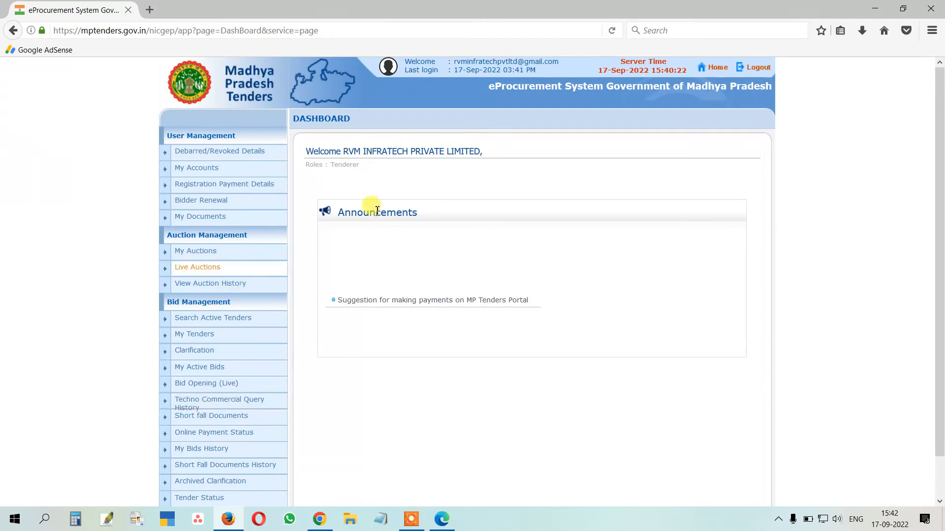
click(760, 67)
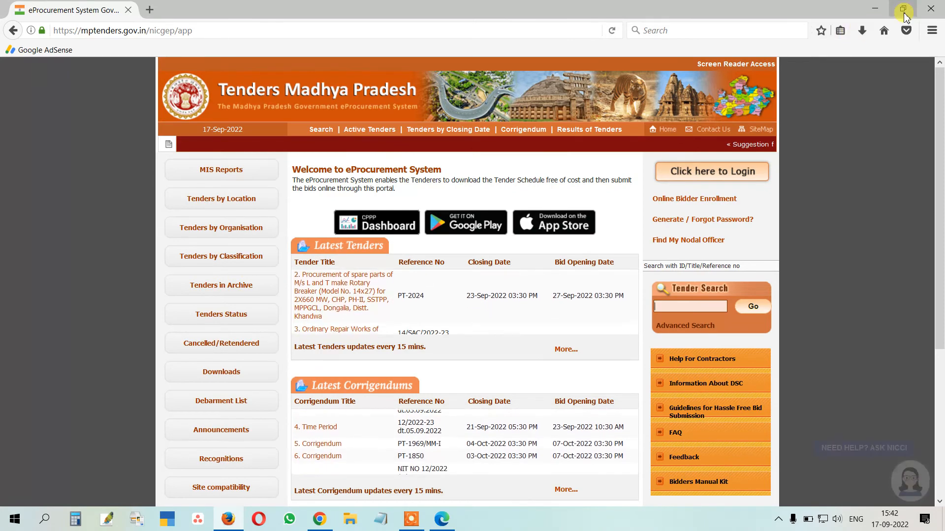
Close Firefox and check the hidden notification-area icons
click(930, 11)
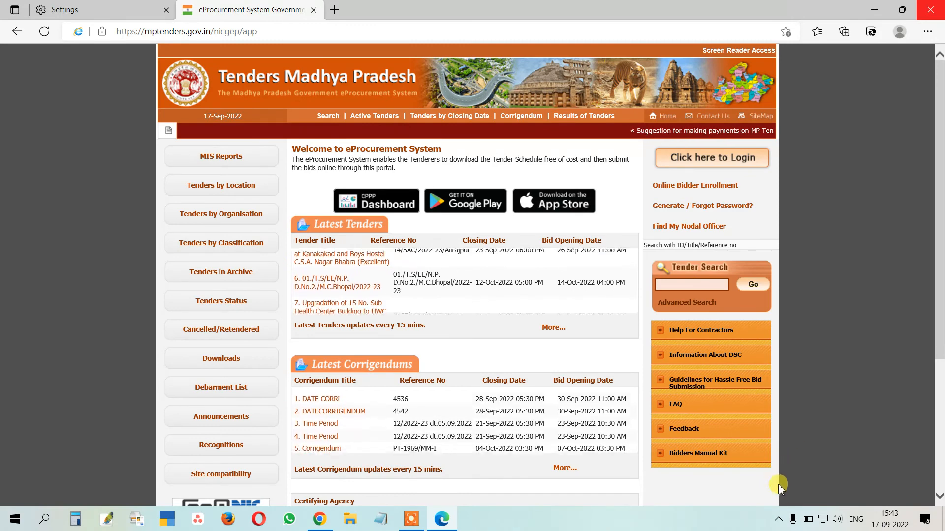
click(778, 520)
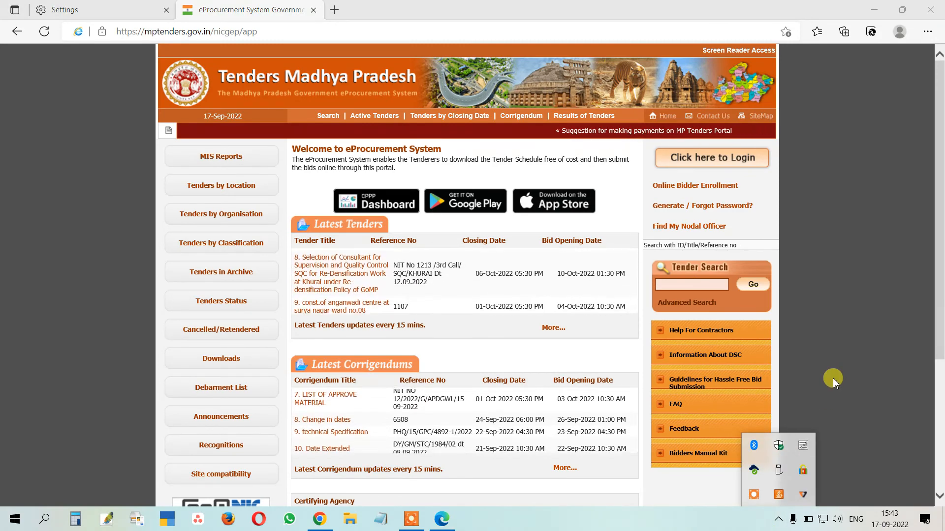
click(387, 10)
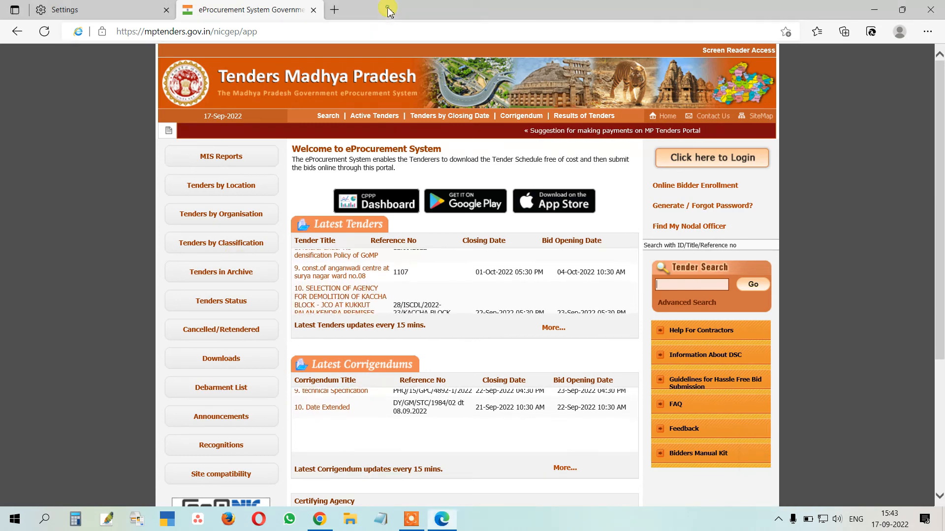
Review IE mode pages in Edge's Default browser settings, then return to the eProcurement tab
click(928, 32)
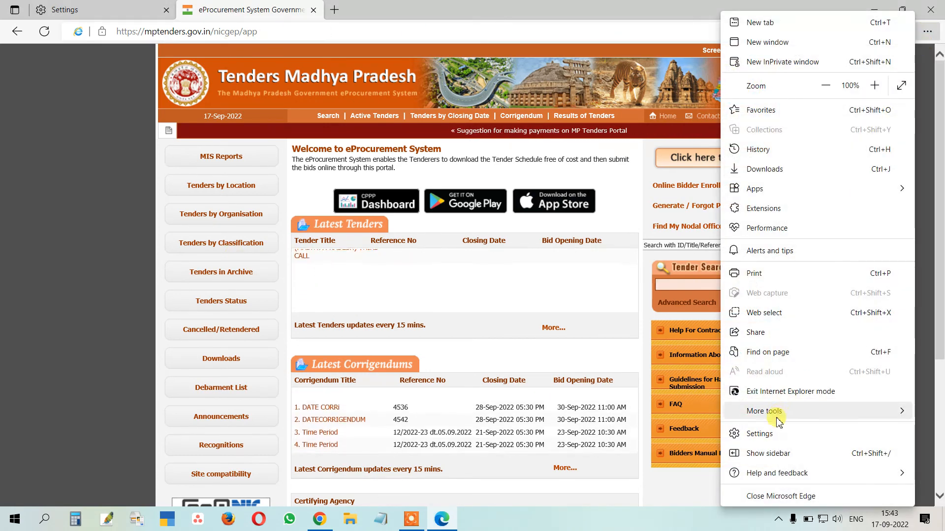
click(768, 433)
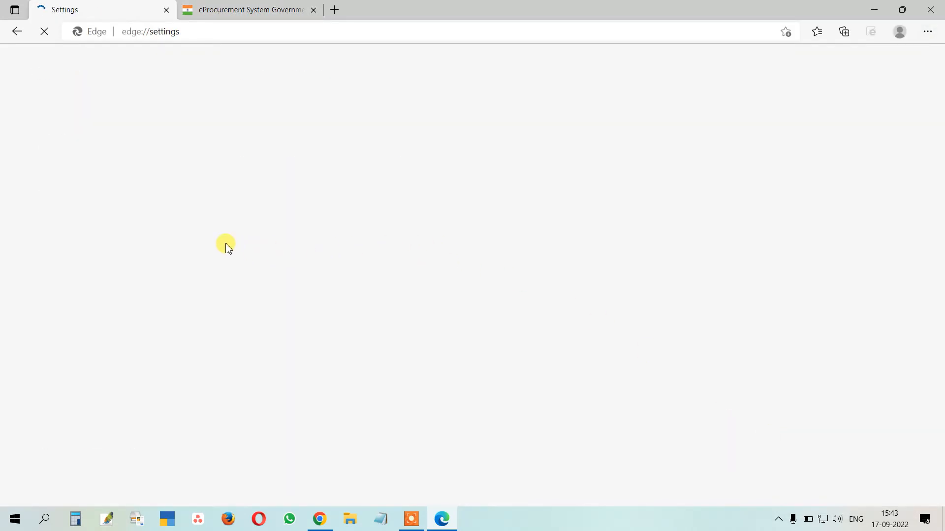
click(85, 251)
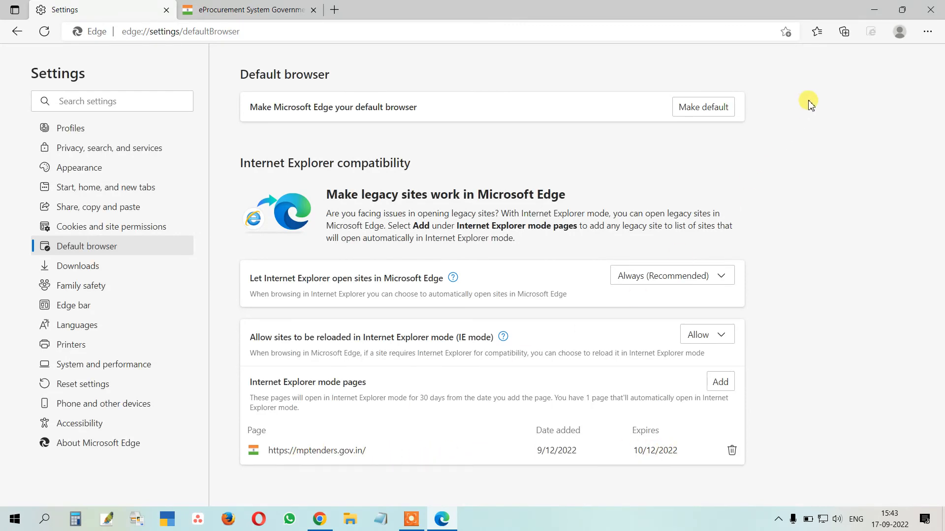
click(253, 13)
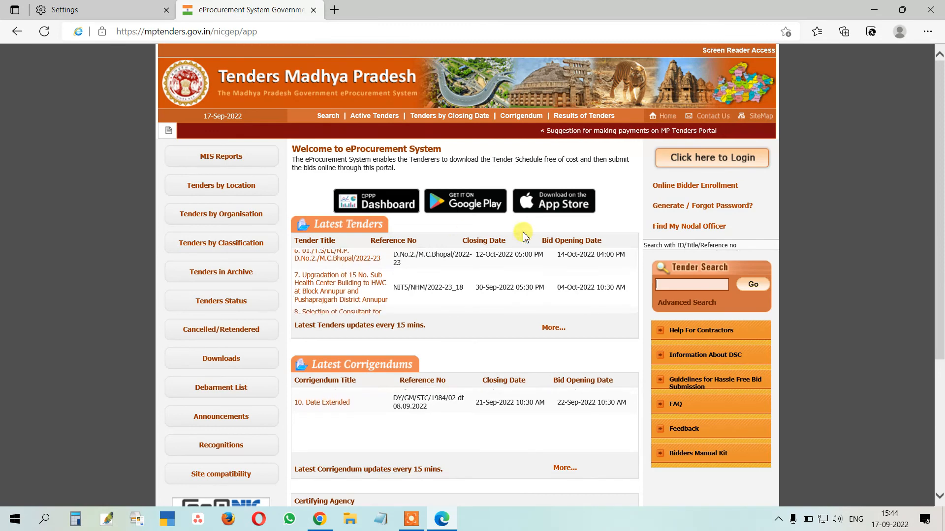
Open the portal's Contact Us page and highlight the three 24x7 help-desk phone numbers
click(708, 116)
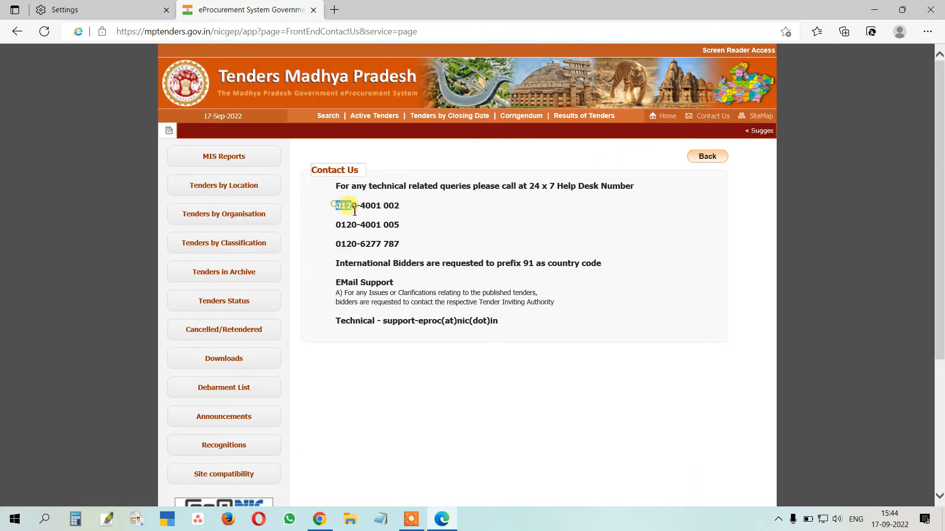
drag(354, 212, 412, 244)
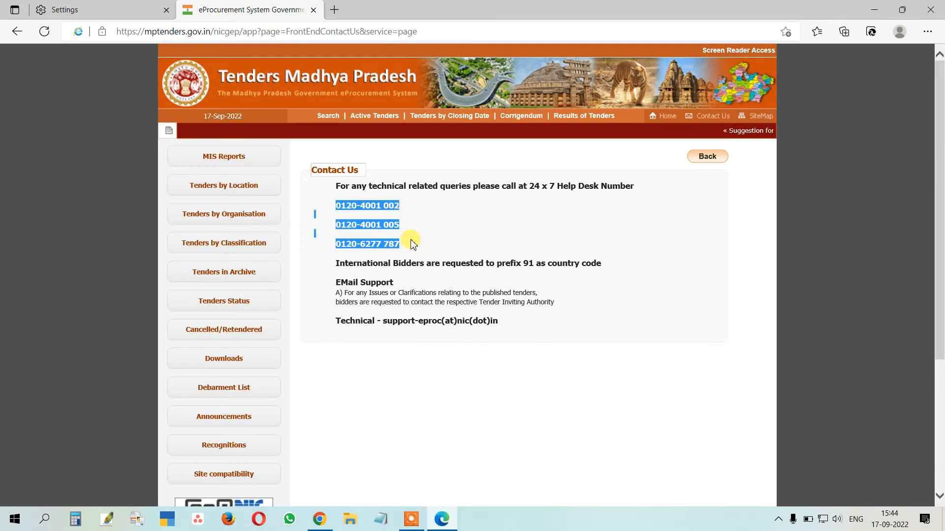
click(439, 224)
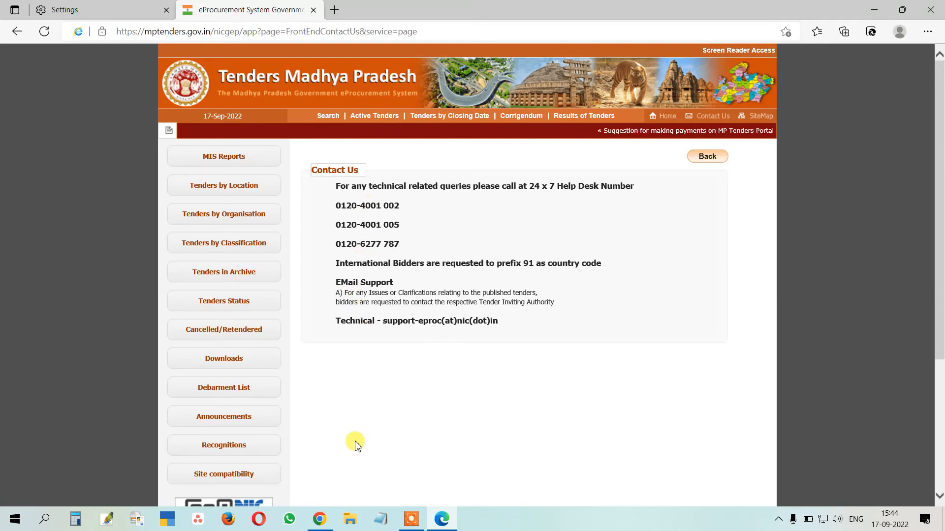
click(321, 520)
Search 'anydesk' in a new tab, open the official AnyDesk site, then return to the top of Java Downloads
click(312, 11)
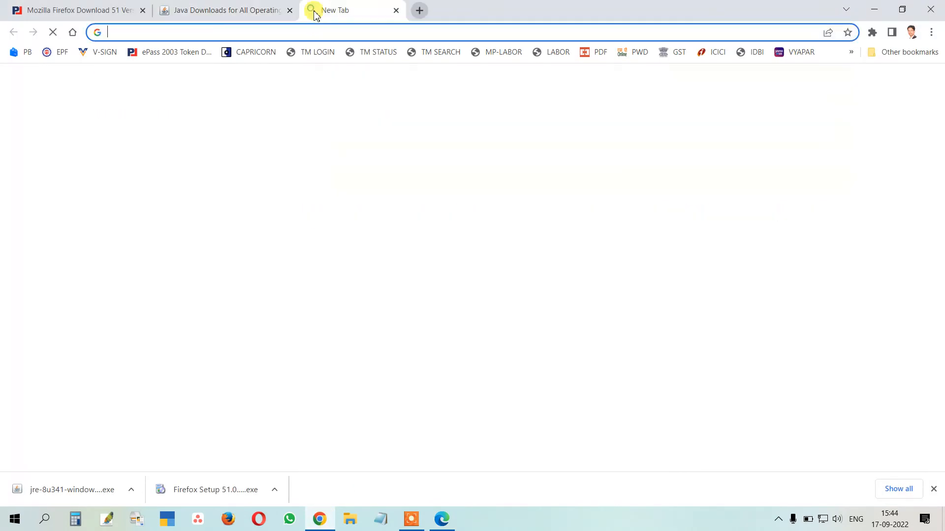
text(an)
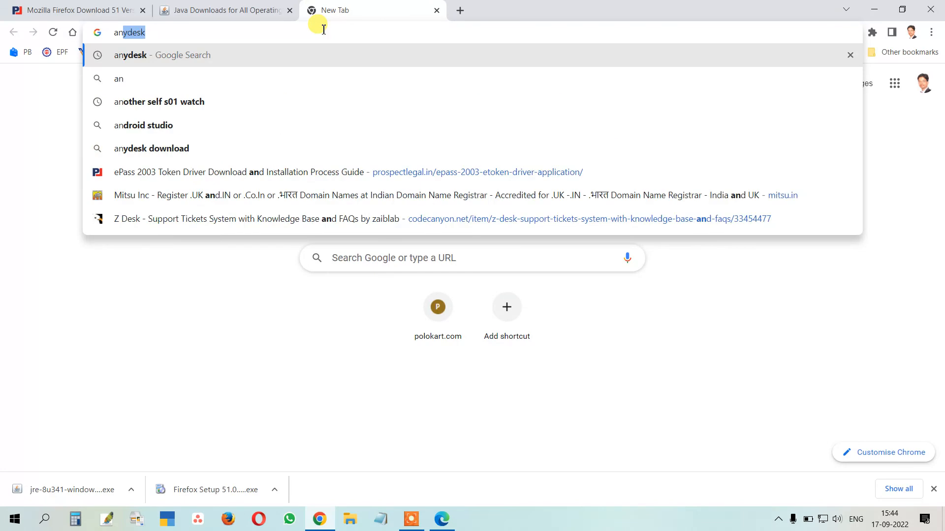
text(ydesk)
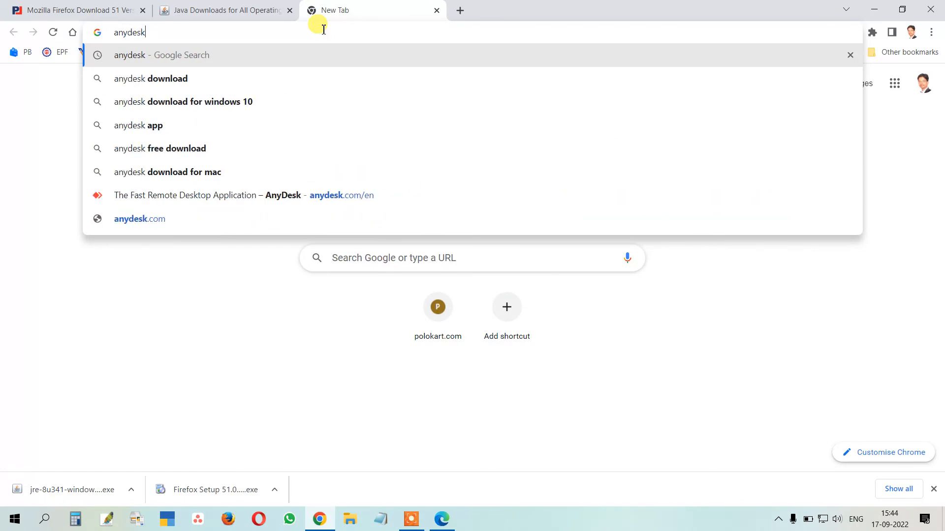
key(Return)
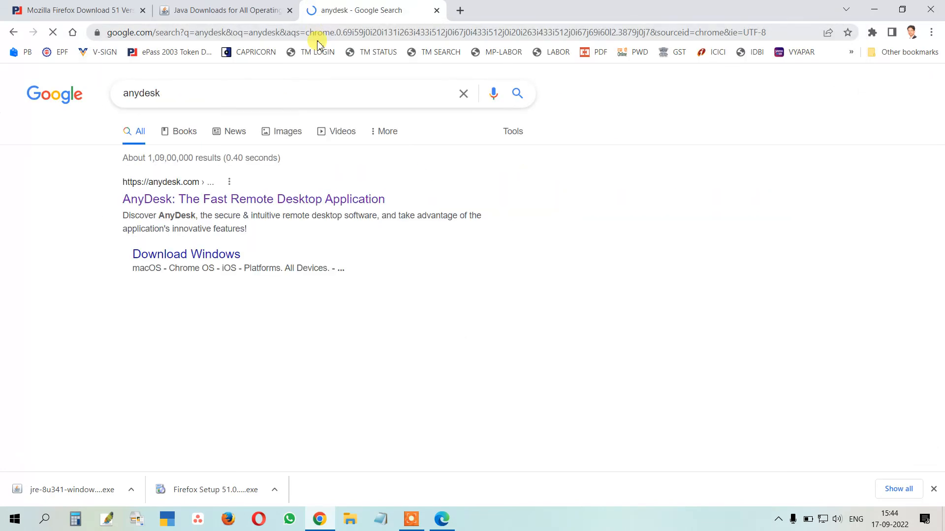
click(183, 202)
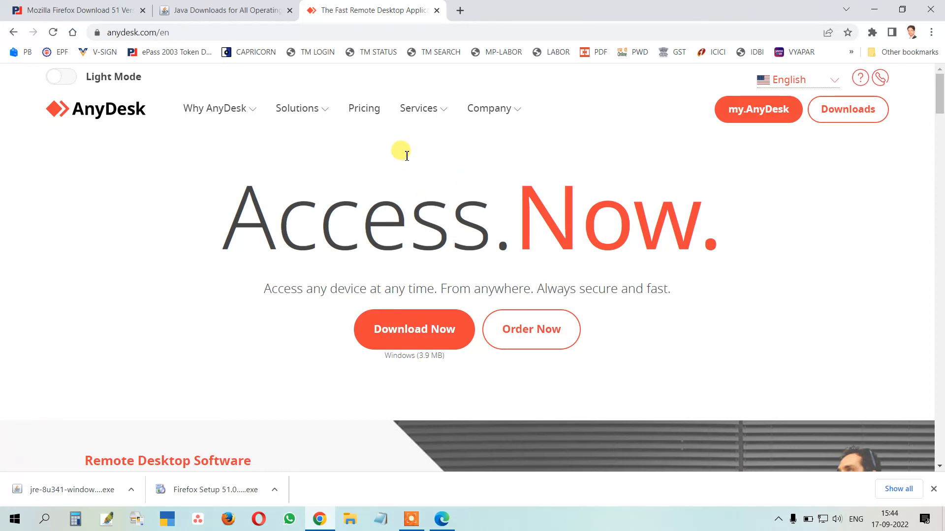
click(238, 4)
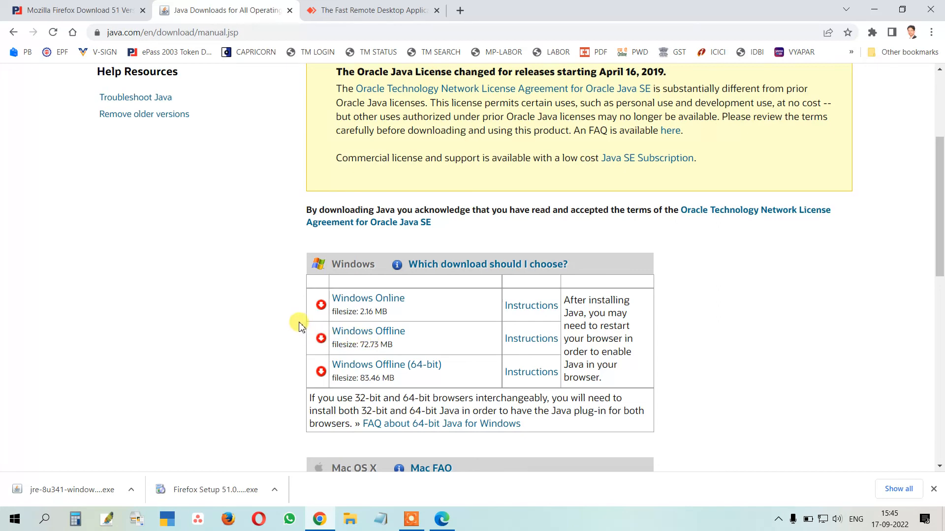
scroll(266, 253, up, 4)
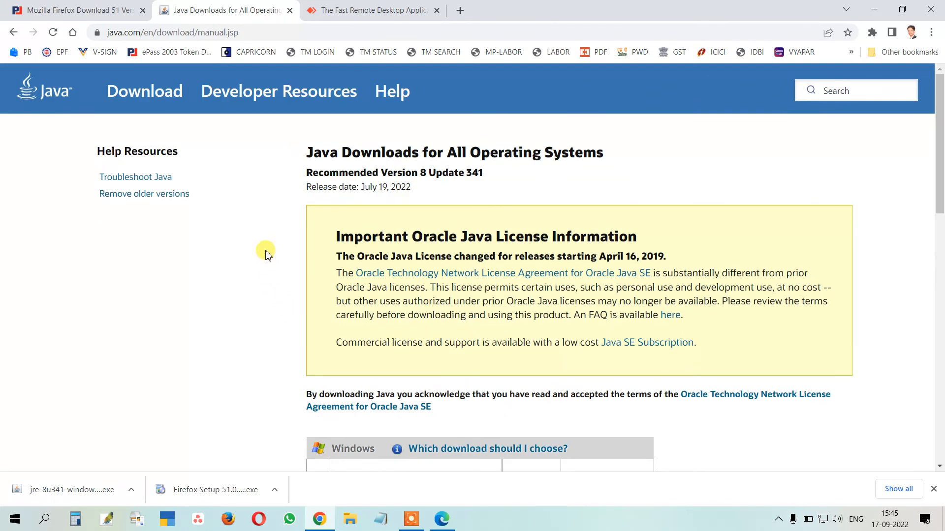